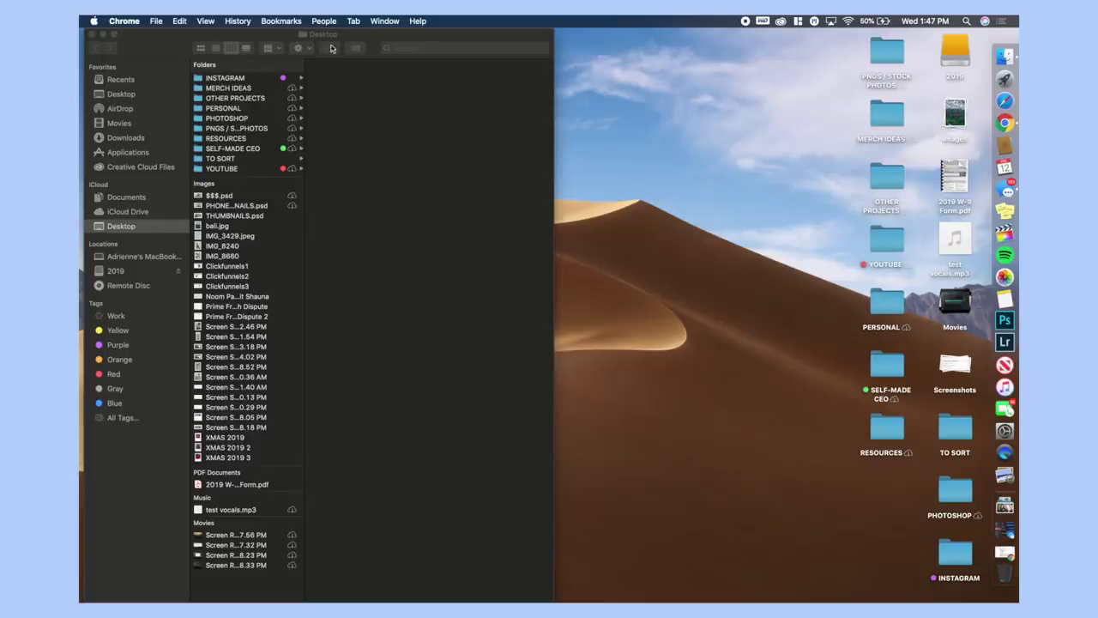
- Bring the Finder window showing the Desktop folder to the front
left_click(328, 36)
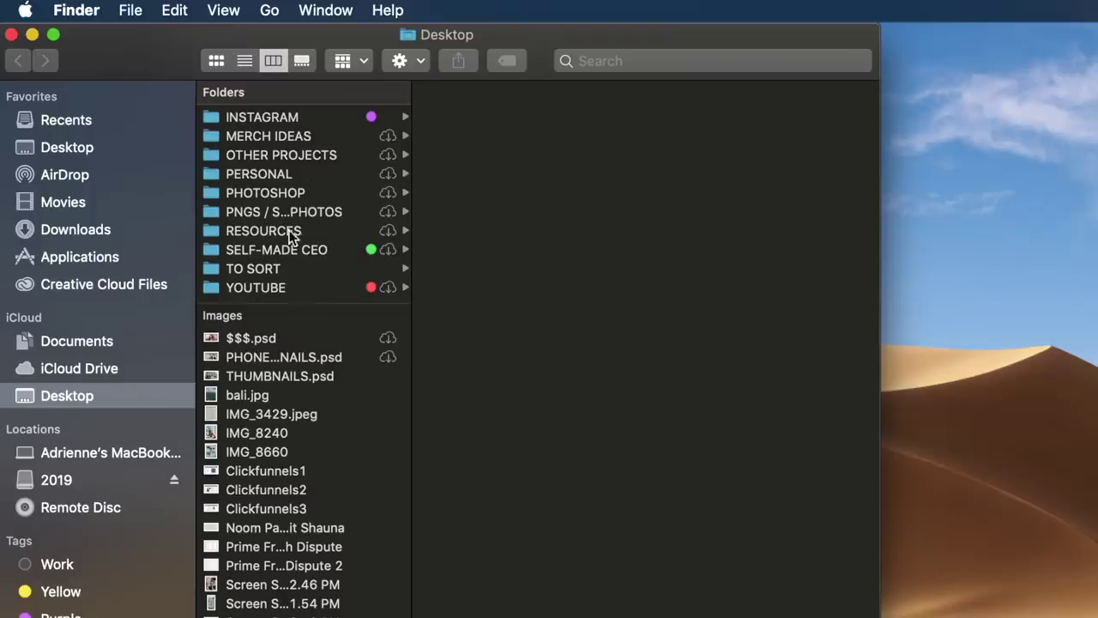
- Look through the Desktop folders from INSTAGRAM to SELF-MADE CEO
left_click(283, 118)
left_click(289, 137)
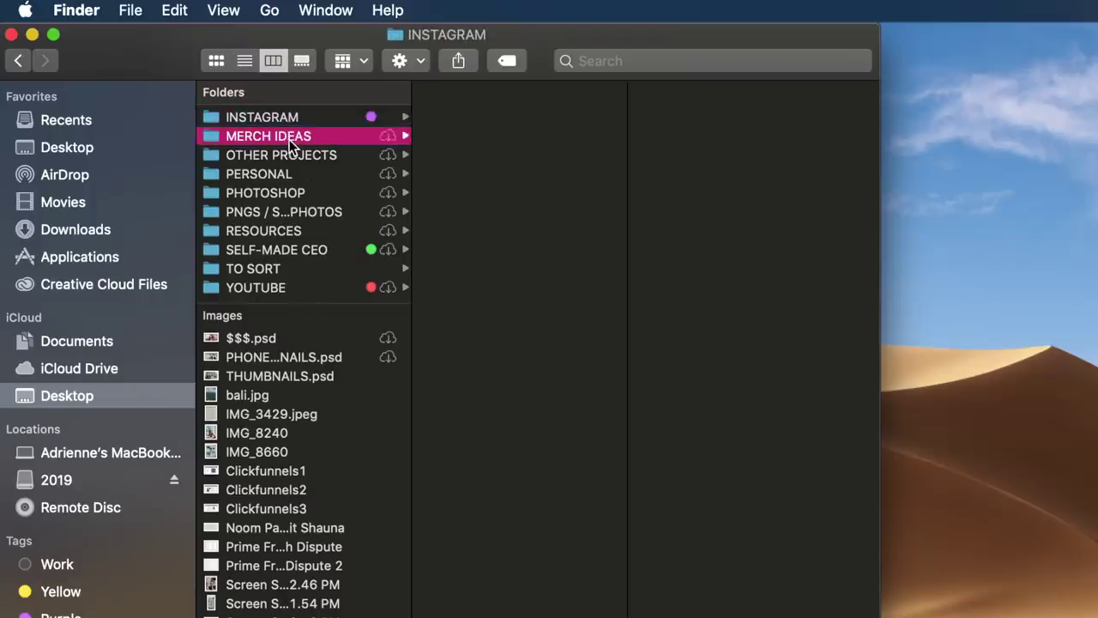
left_click(287, 156)
left_click(279, 174)
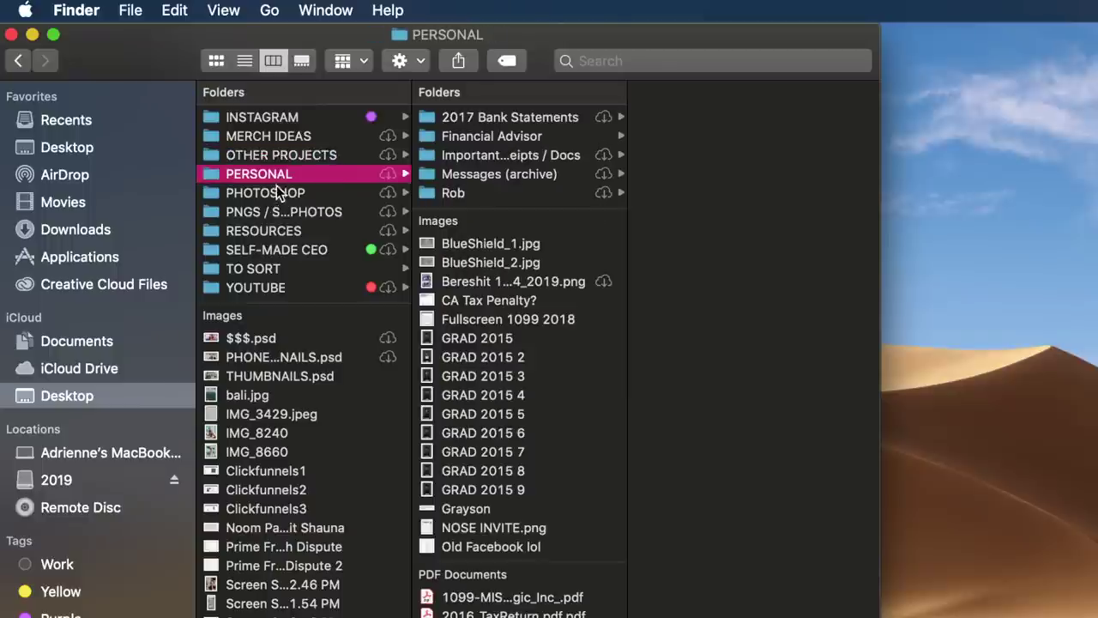
left_click(276, 191)
left_click(277, 211)
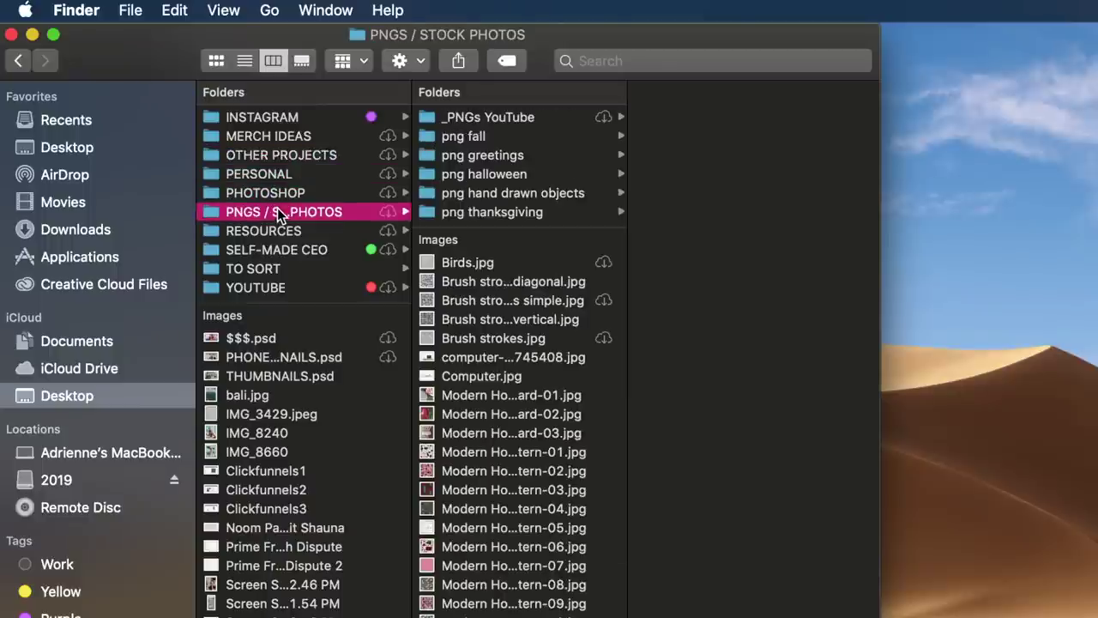
left_click(272, 232)
left_click(271, 250)
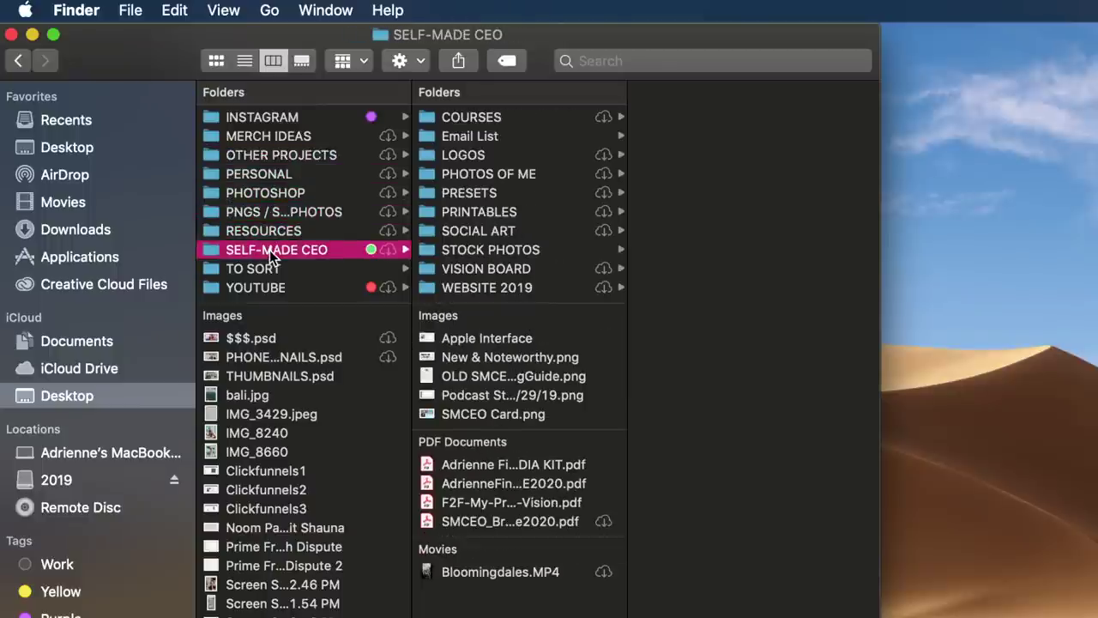
- Confirm the TO SORT folder is empty and move it to the Trash
left_click(271, 270)
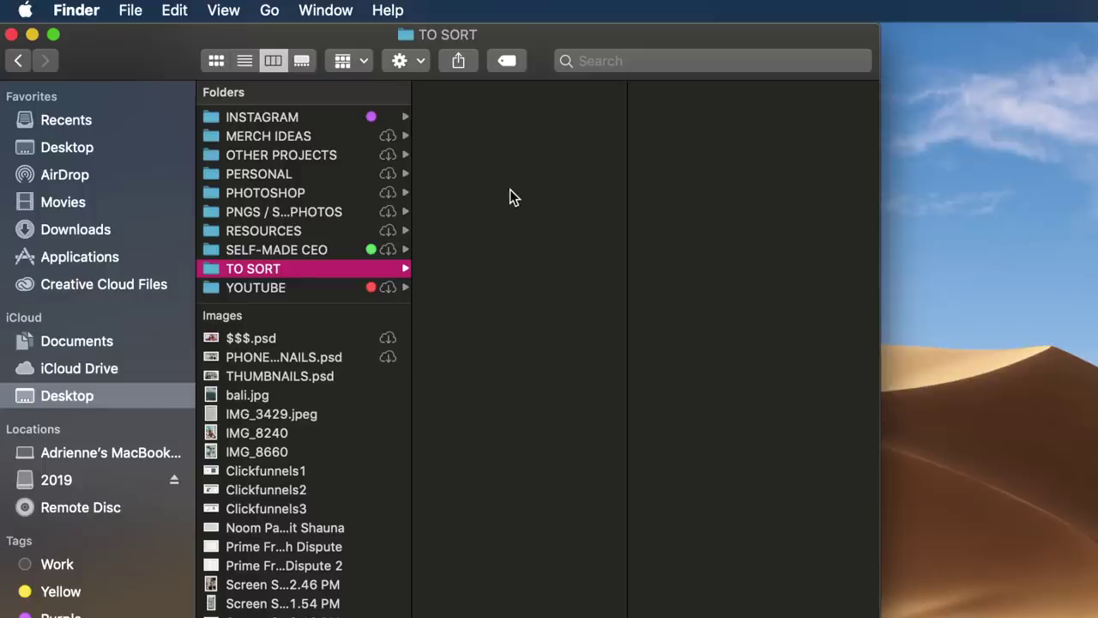
right_click(318, 263)
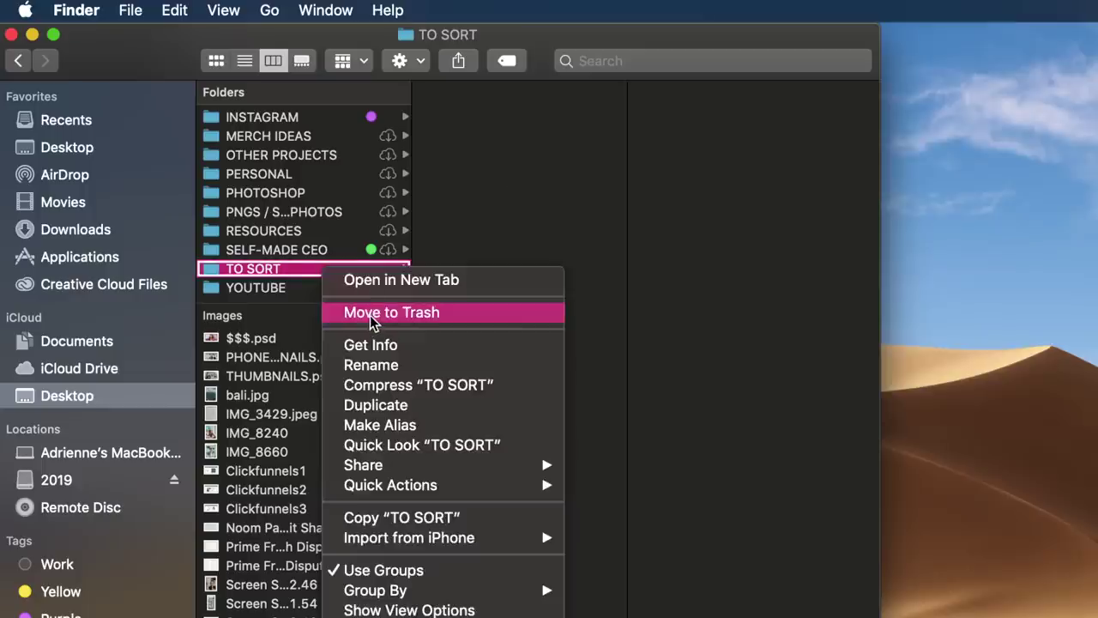
left_click(370, 315)
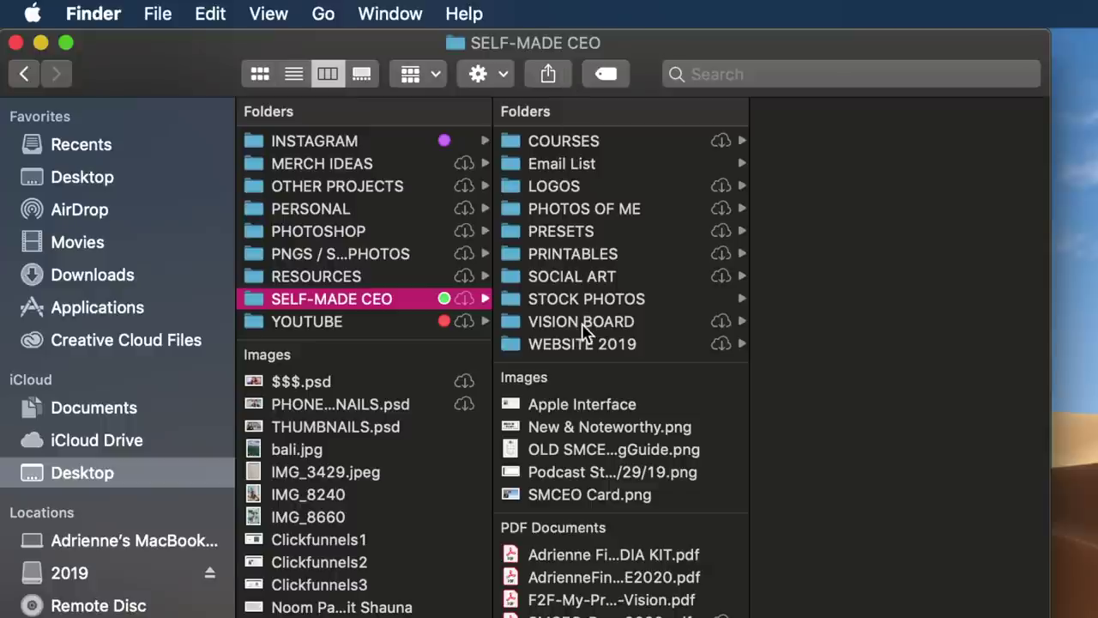
- Open SELF-MADE CEO > LOGOS > Old and preview SMC LOGO.psd and the podcast logos
left_click(568, 191)
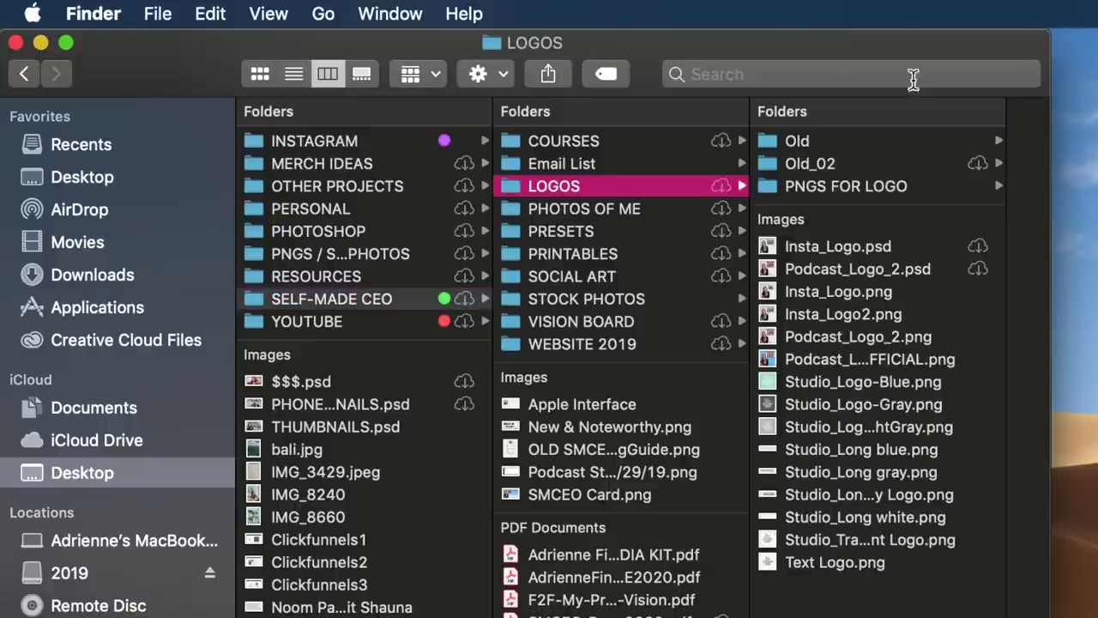
left_click(805, 146)
left_click(867, 165)
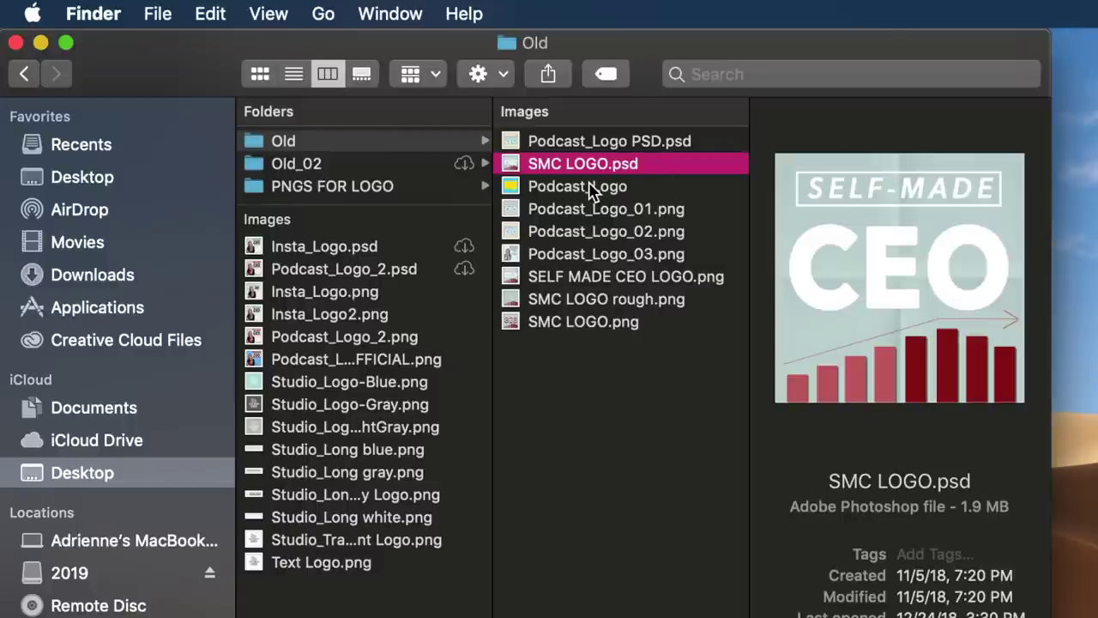
left_click(592, 211)
scroll(598, 273, "left", 2)
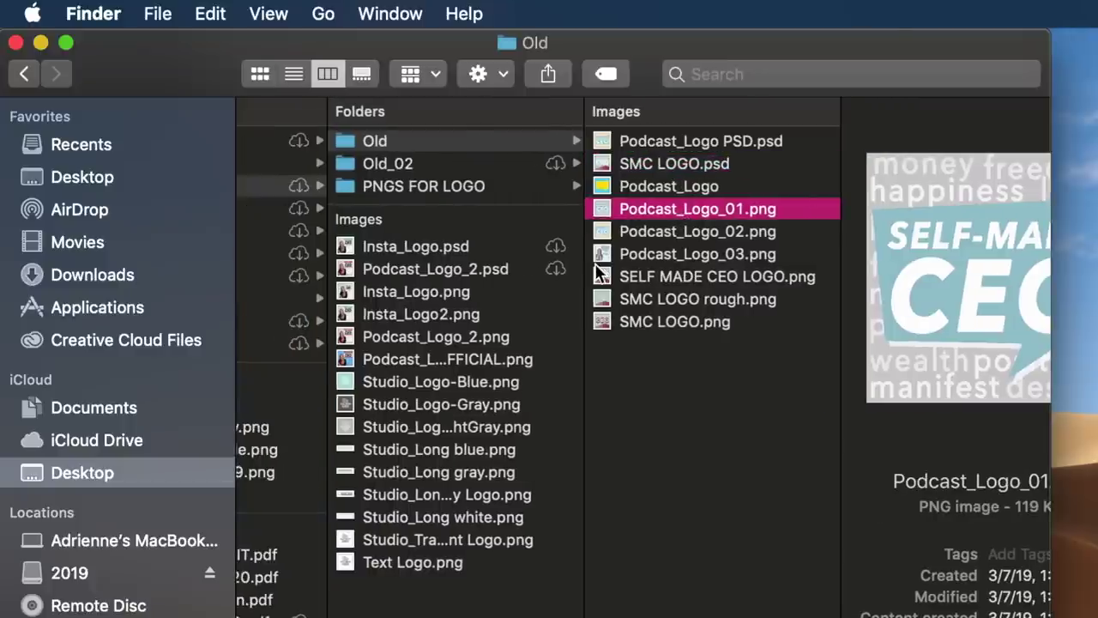
left_click(679, 241)
- Check PNGS FOR LOGO, preview Insta_Logo.psd and select the eight Studio logo files
left_click(429, 186)
left_click(431, 247)
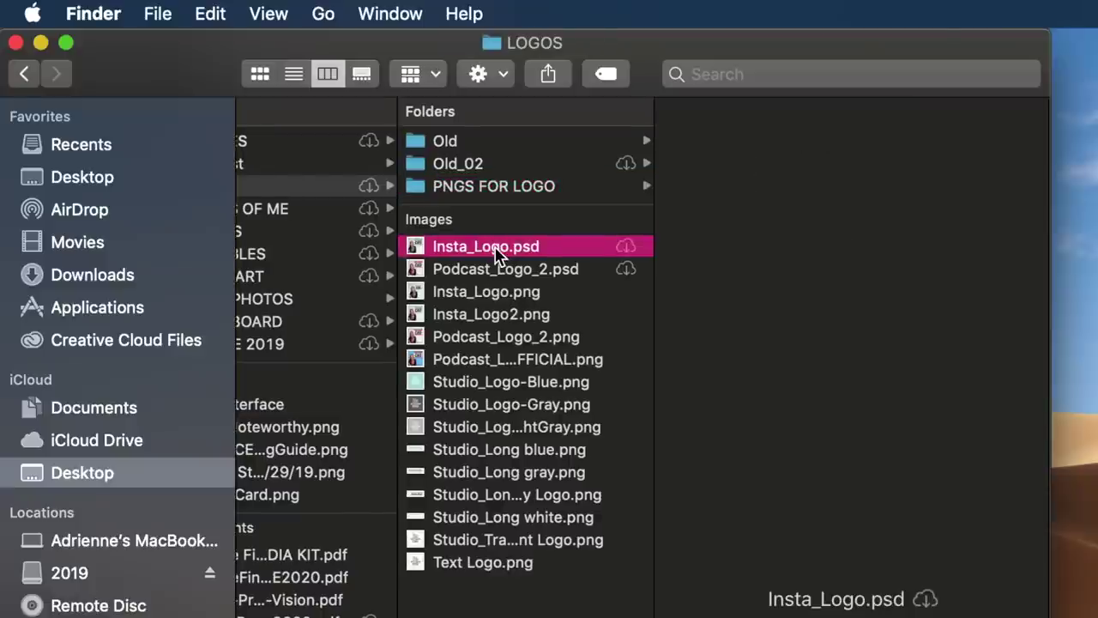
scroll(528, 274, "left", 1)
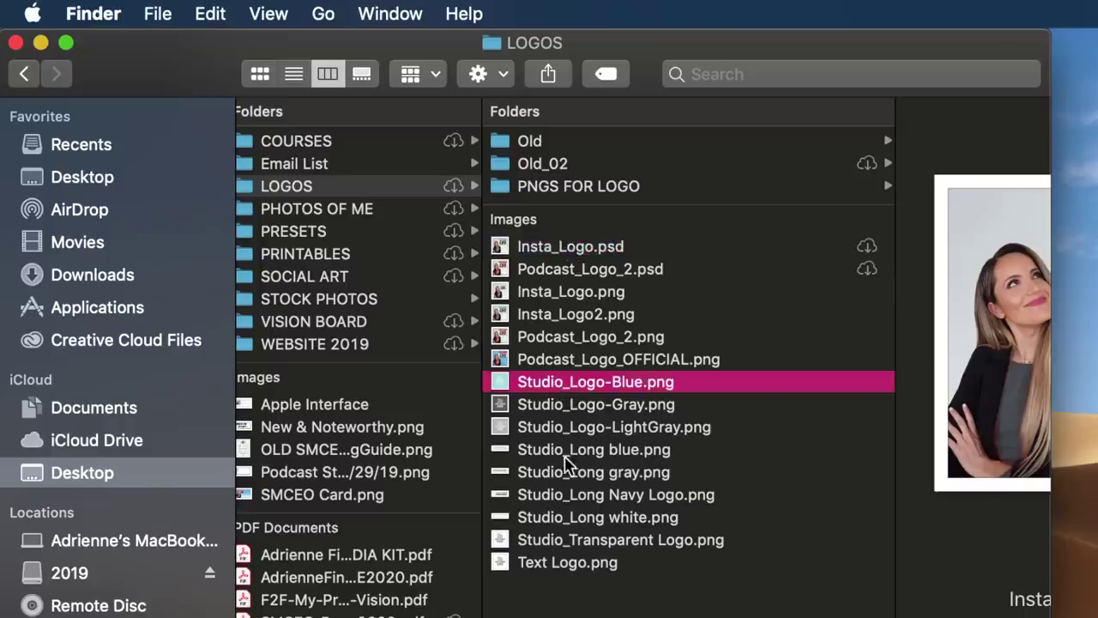
scroll(568, 514, "right", 3)
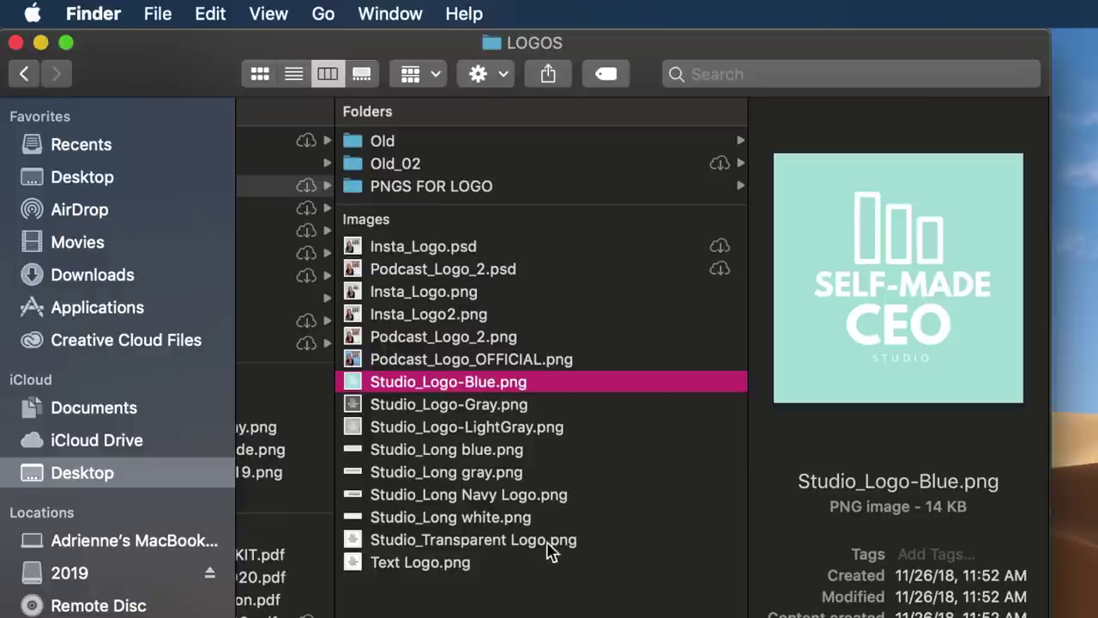
left_click(485, 543, "shift")
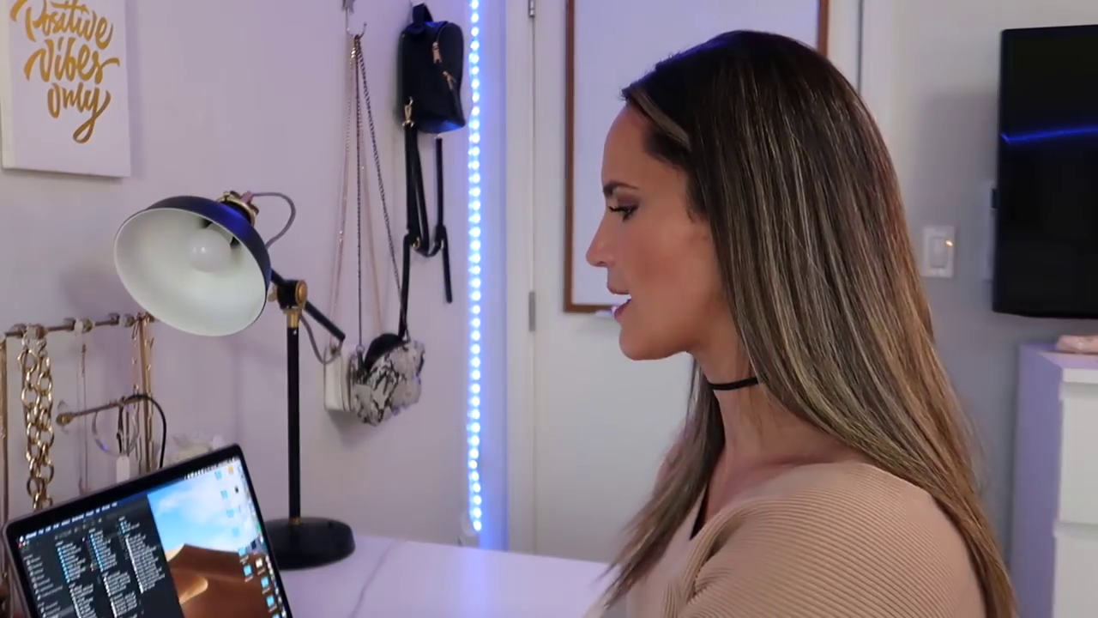
- Create a new Desktop folder named SENIOR YEAR
left_click(286, 36)
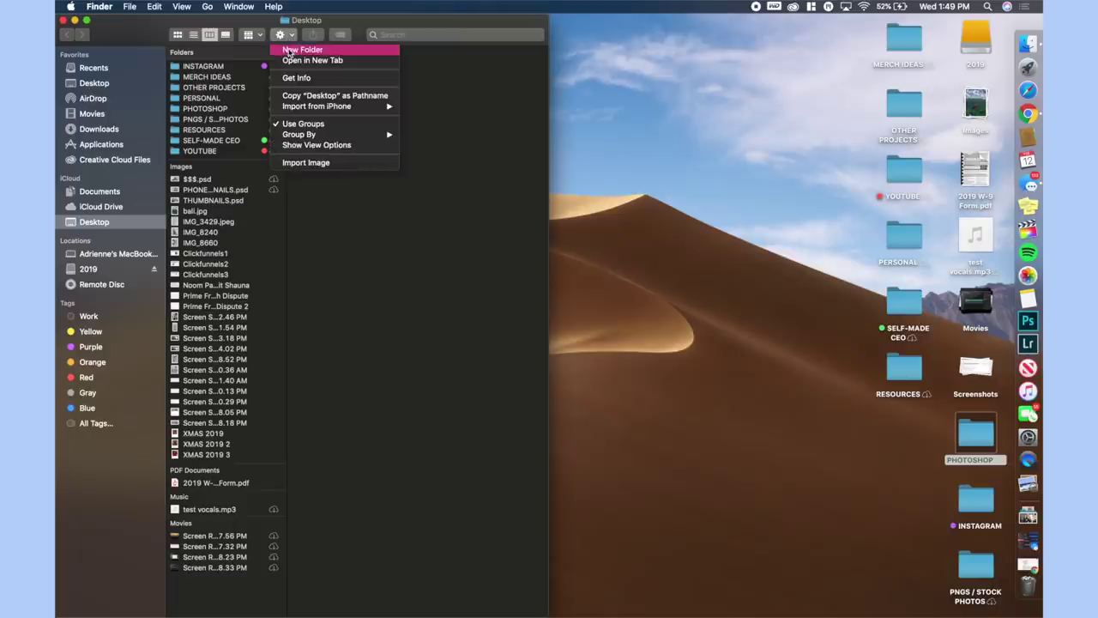
left_click(302, 49)
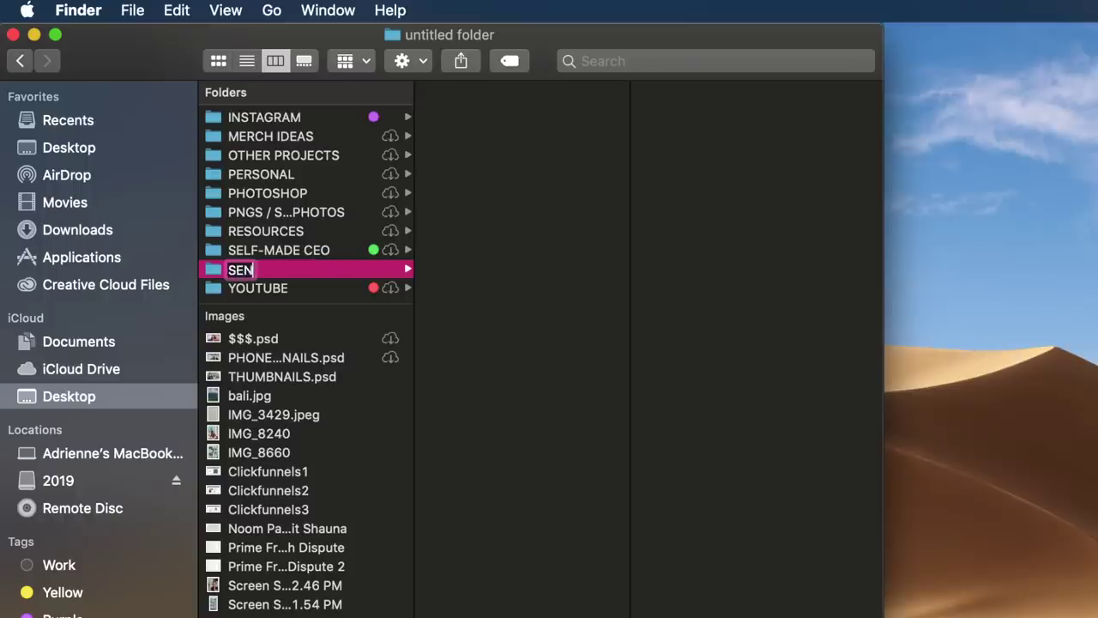
type("SENIOR YEAR")
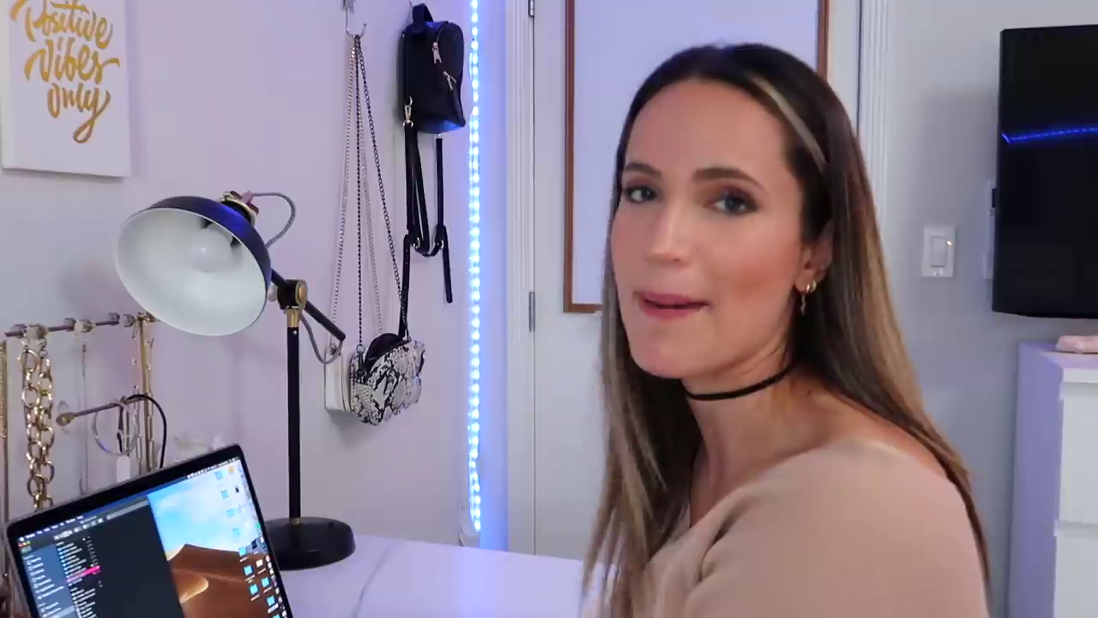
key("Return")
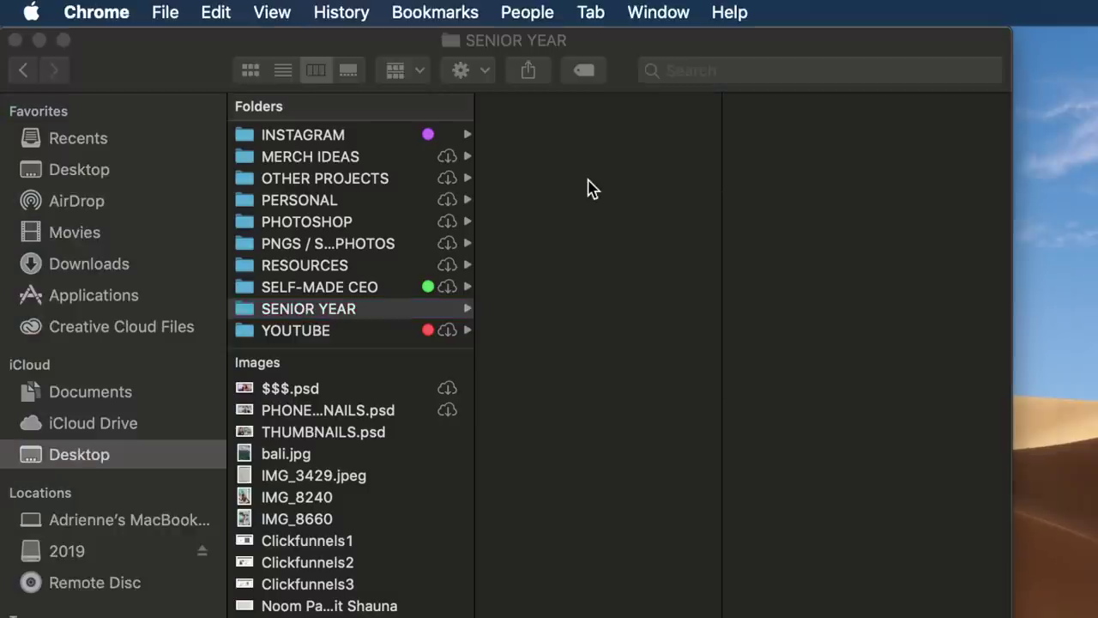
- Add ENGLISH and HISTORY subfolders inside SENIOR YEAR
right_click(591, 183)
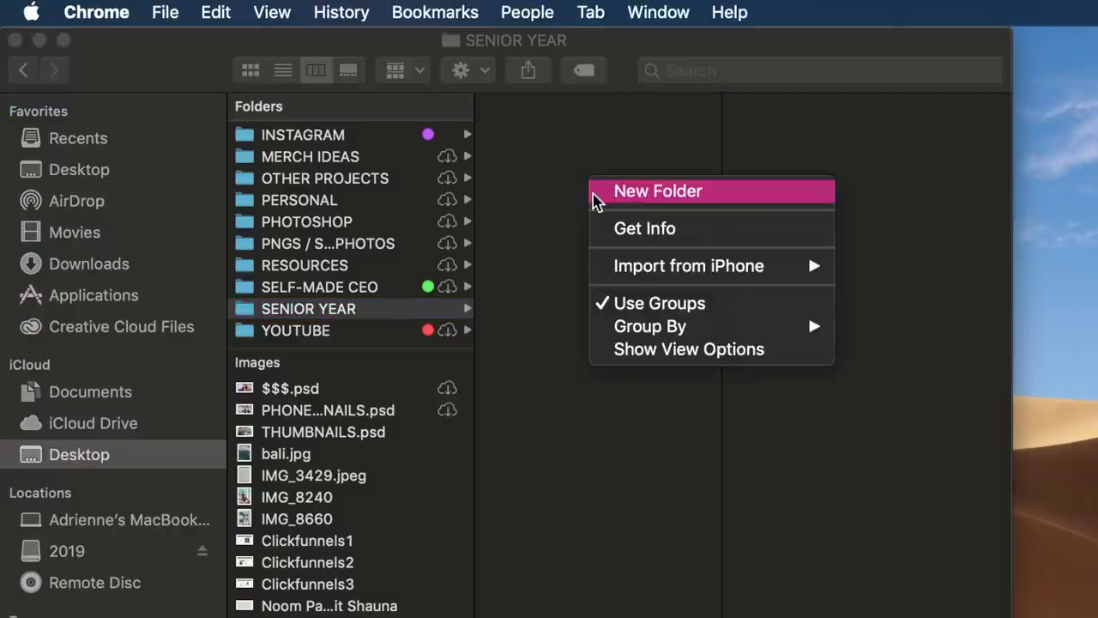
left_click(604, 192)
left_click(541, 141)
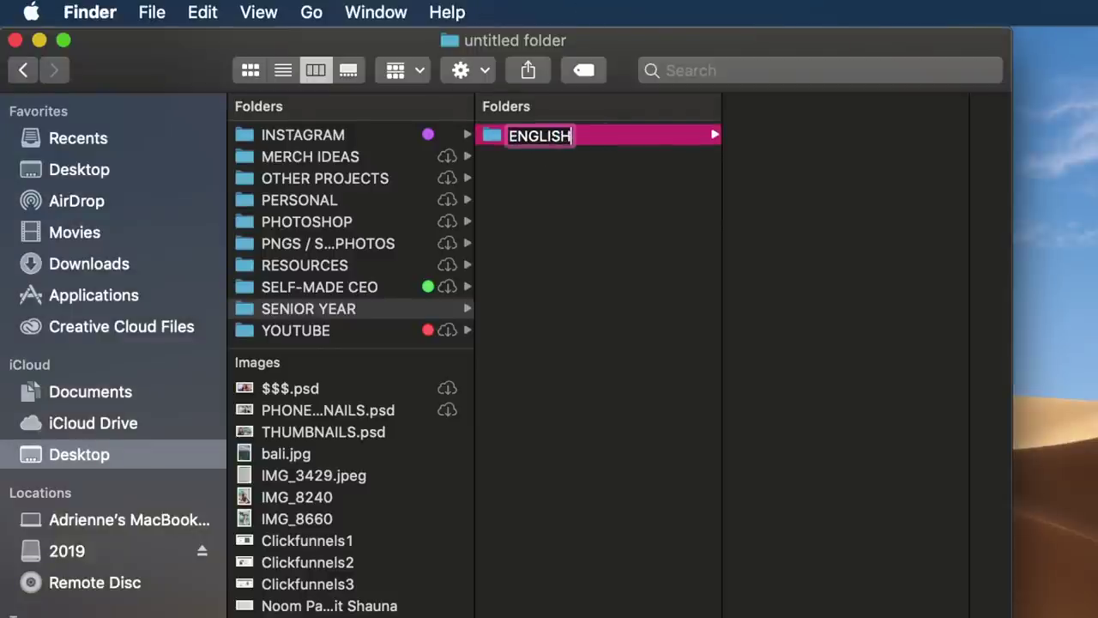
key("Return")
key("super+shift+n")
type("HISTORY")
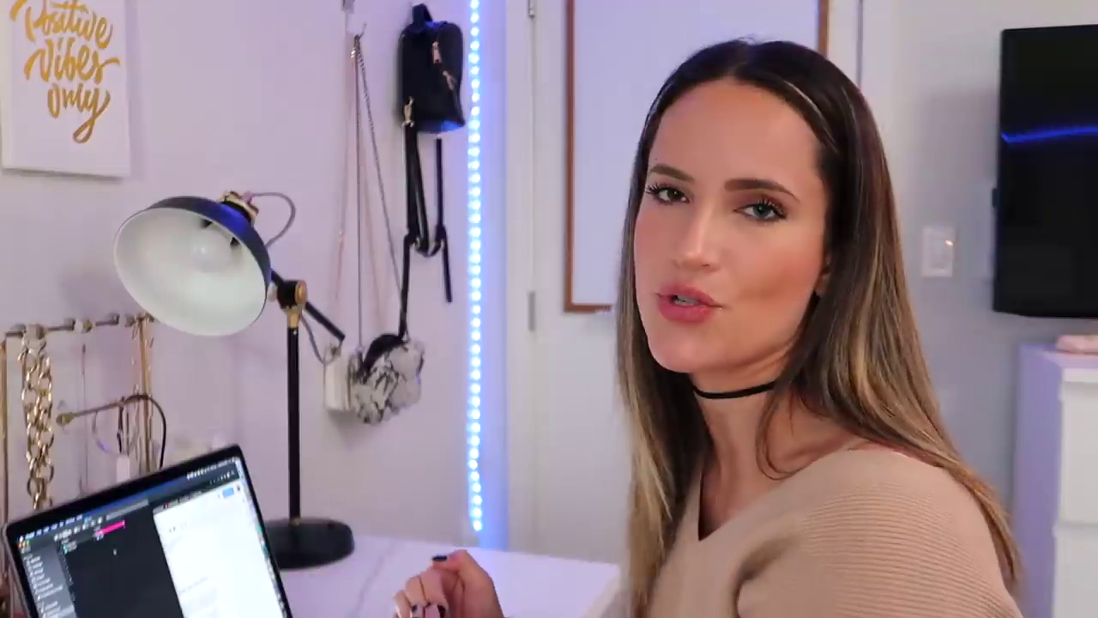
- Move IMG_8660 into SENIOR YEAR > ENGLISH > JAN and rename JAN to 01_JAN
left_click_drag(297, 519, 302, 311)
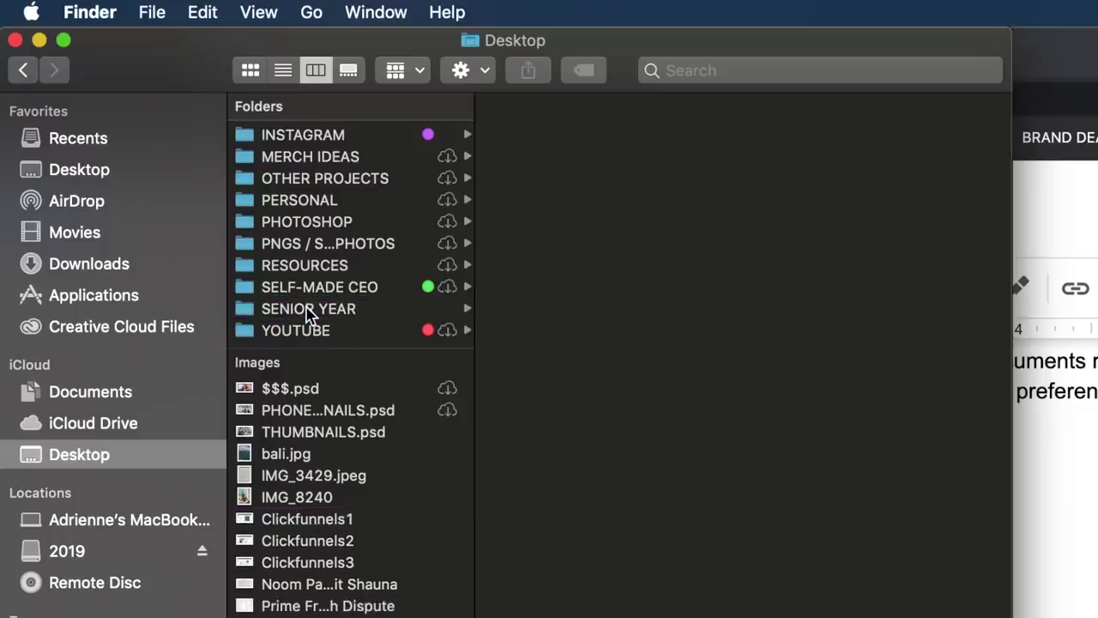
left_click(305, 309)
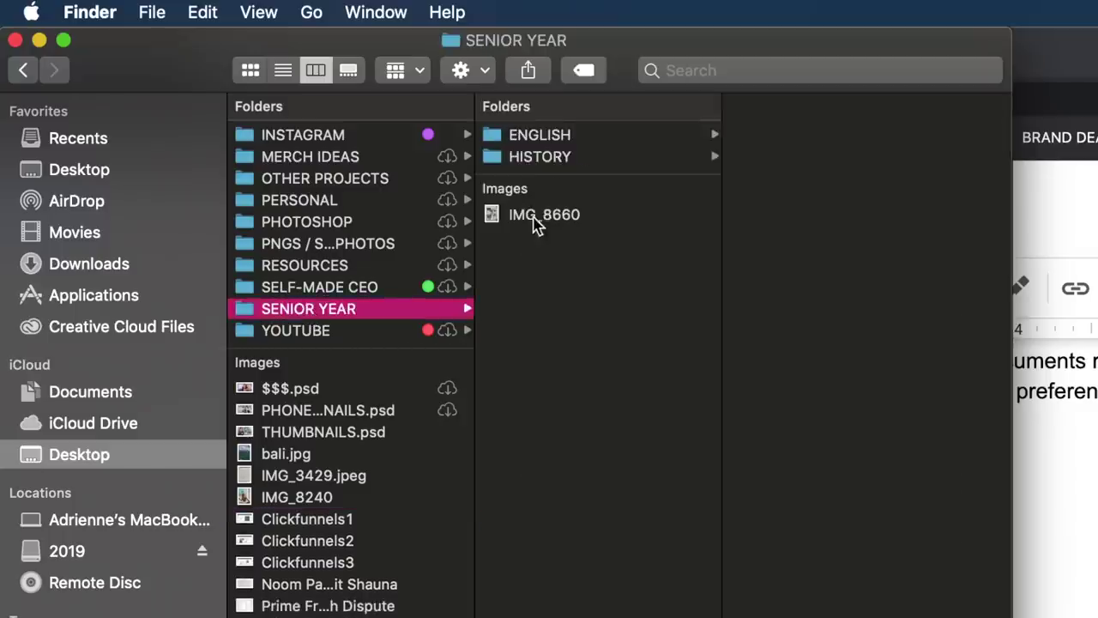
left_click_drag(539, 218, 534, 142)
left_click(662, 142)
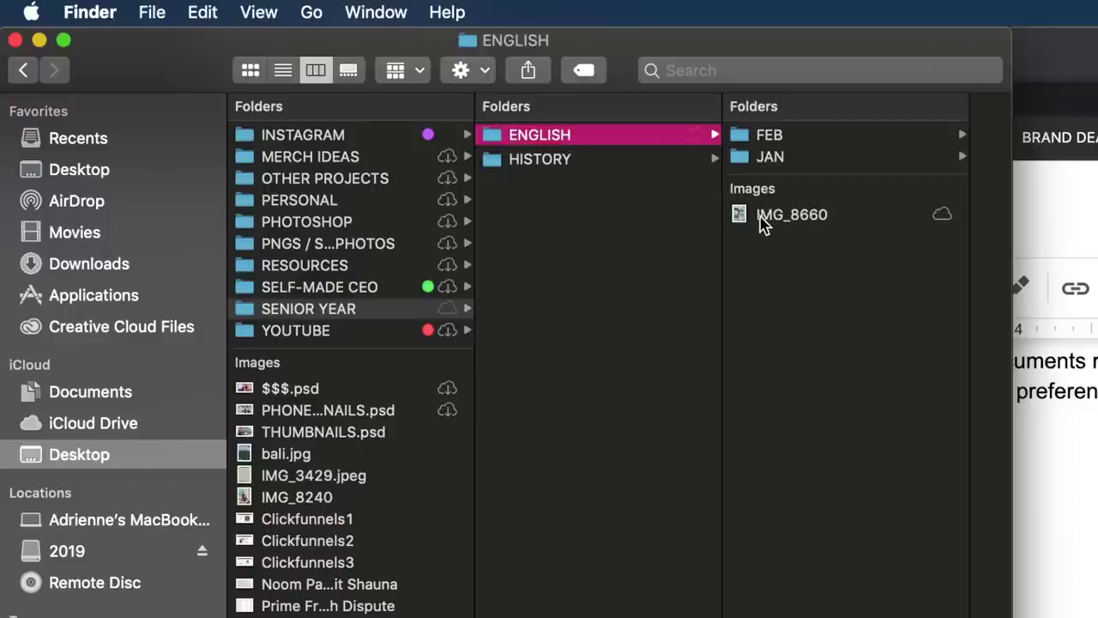
left_click_drag(766, 142, 769, 157)
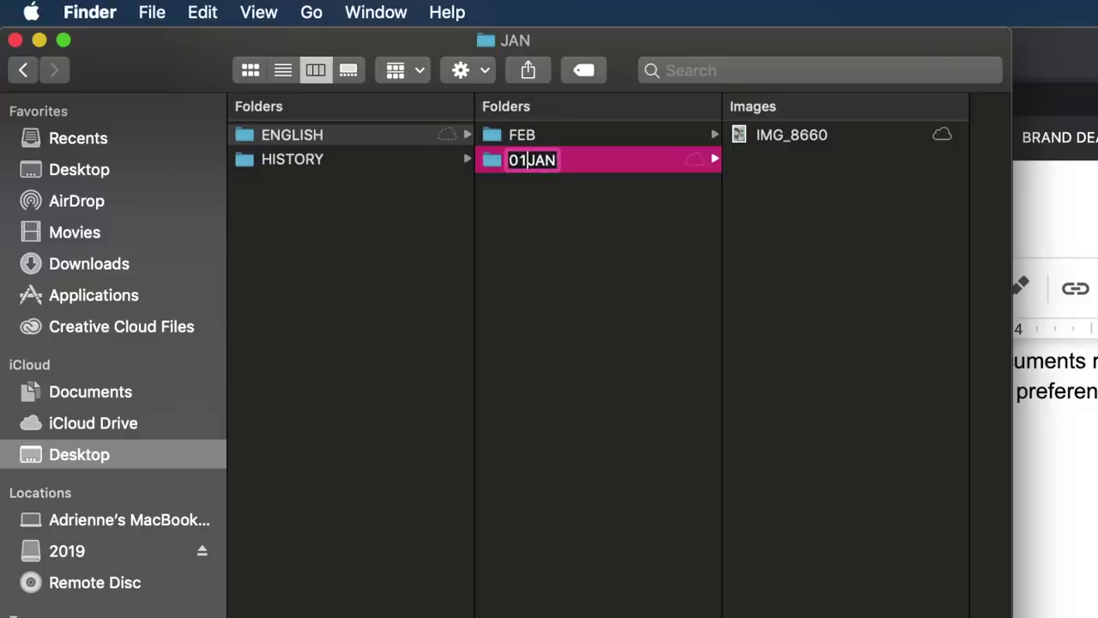
key("Return")
left_click(526, 159)
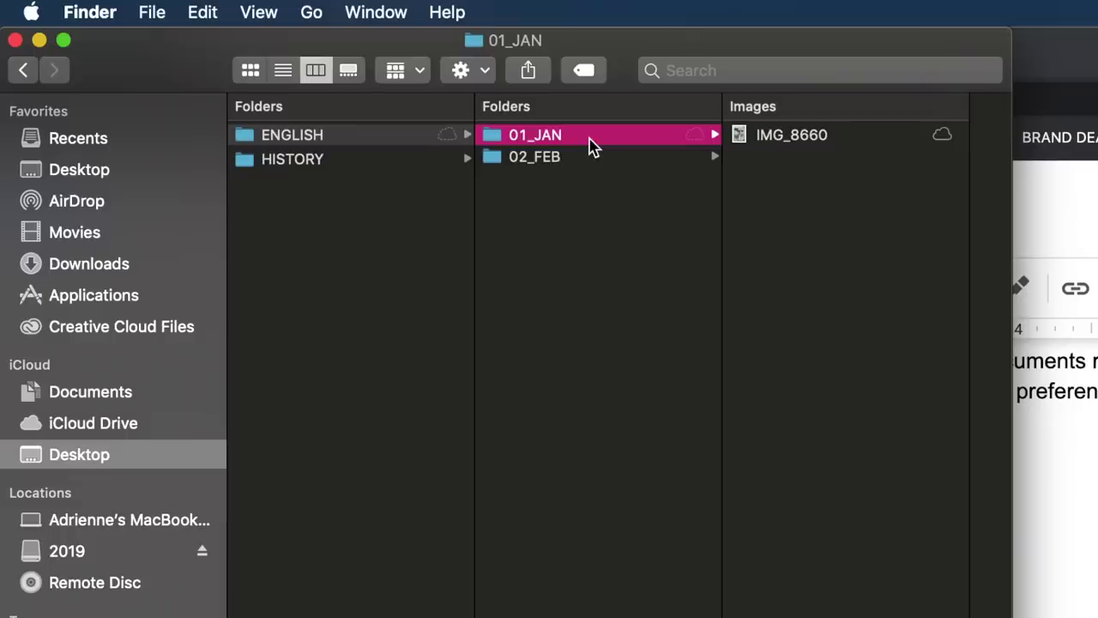
- Rename the 01_JAN images 01_10_Writing_Assignment, 01_12_Study_Guide_Questions and Pop_Quiz_01
left_click(776, 136)
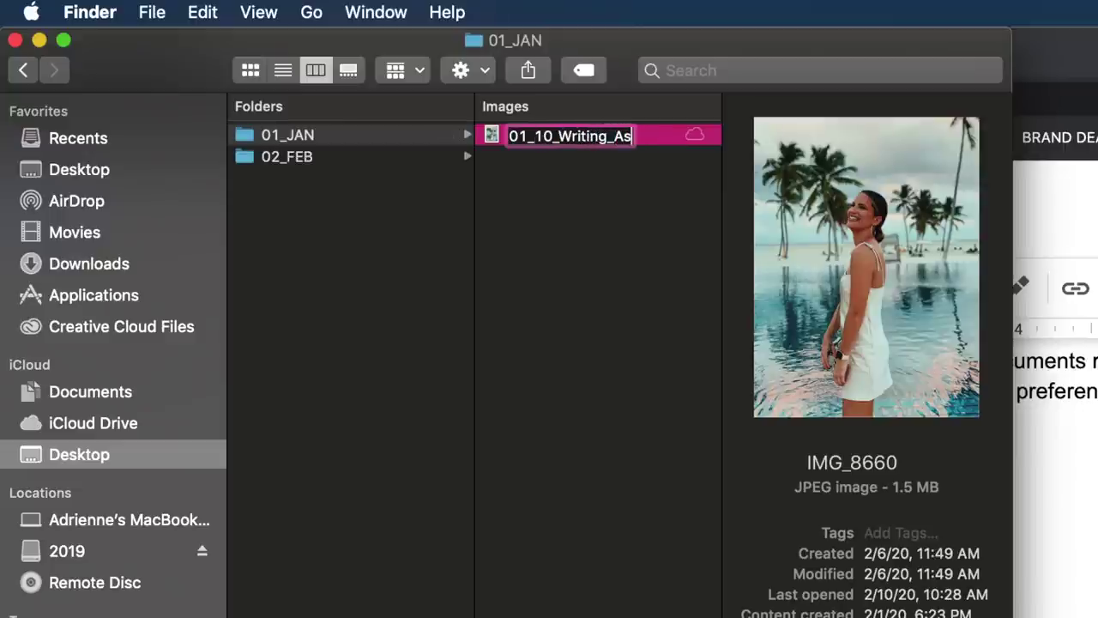
key("Return")
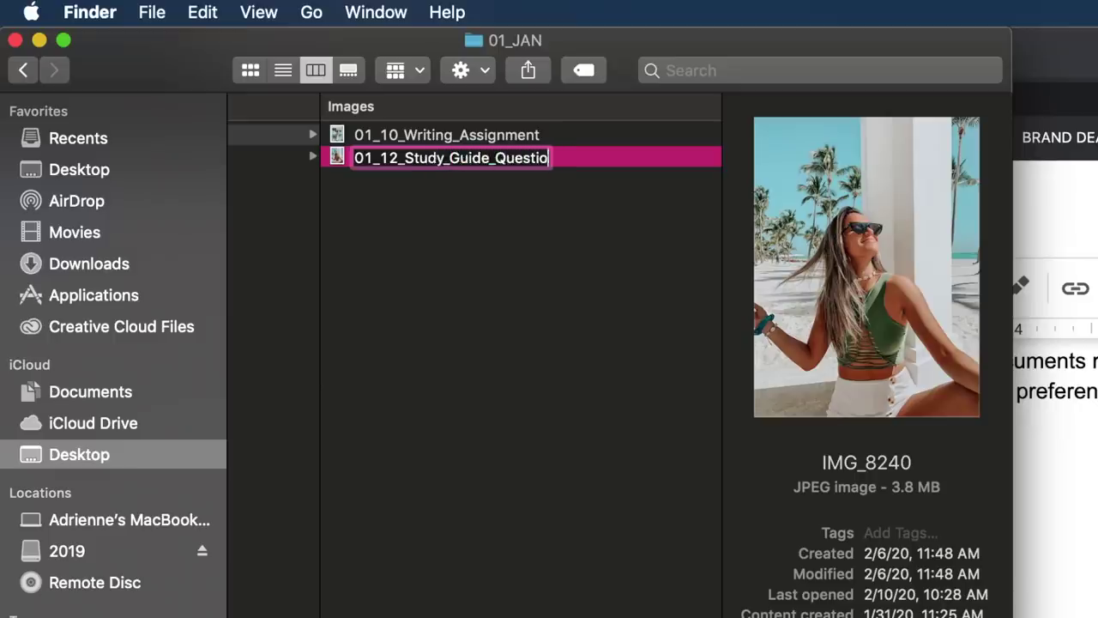
key("Return")
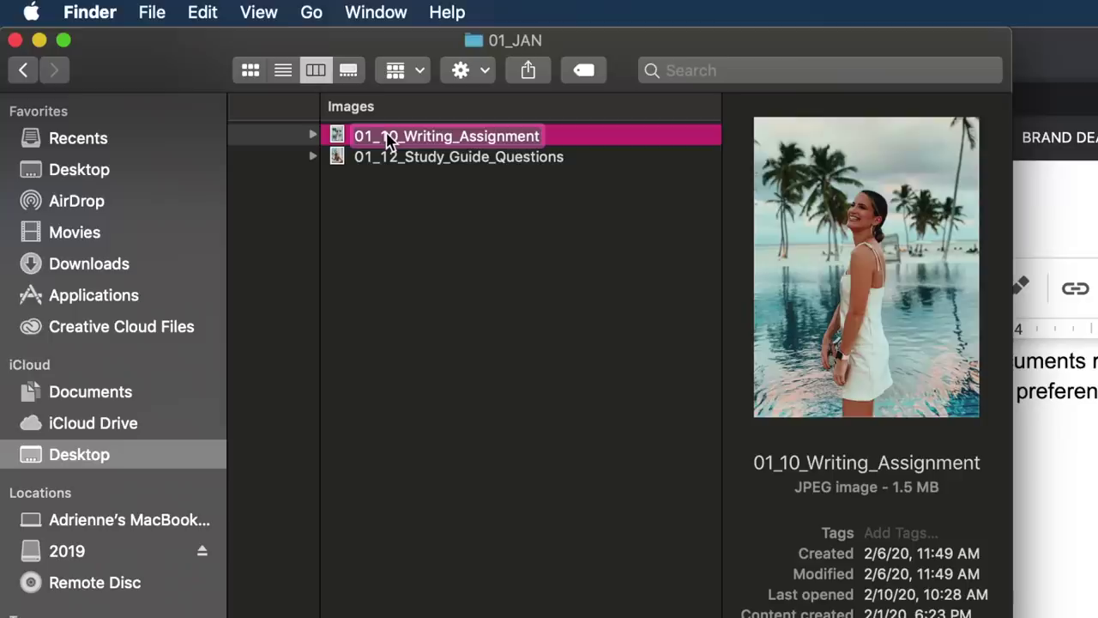
type("Pop")
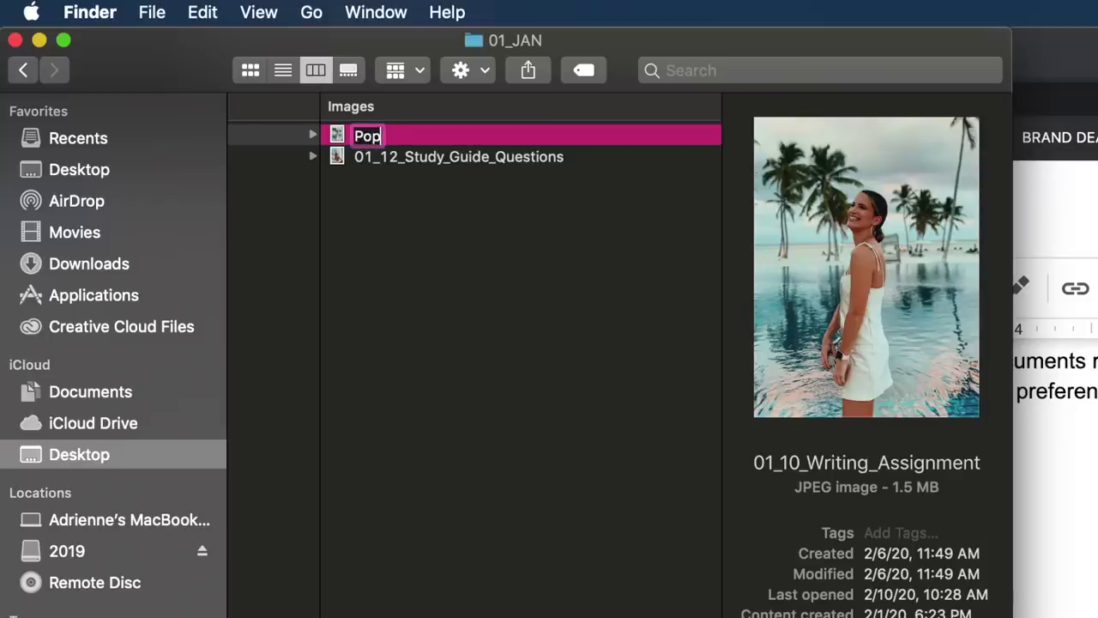
type("_Quiz_01")
key("Return")
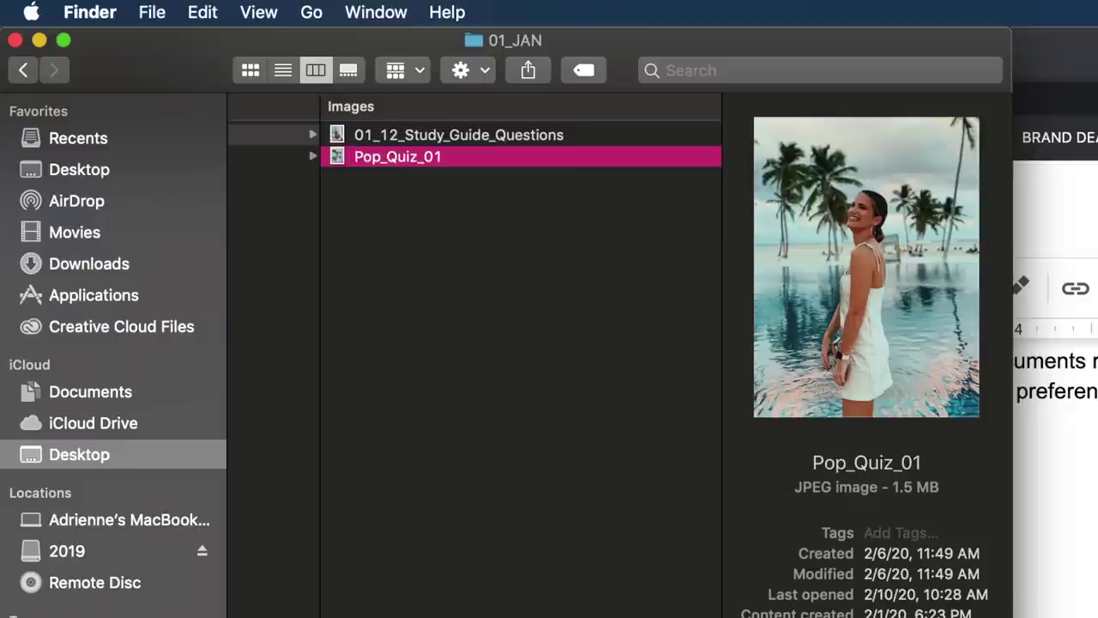
key("Up")
key("Return")
type("Po")
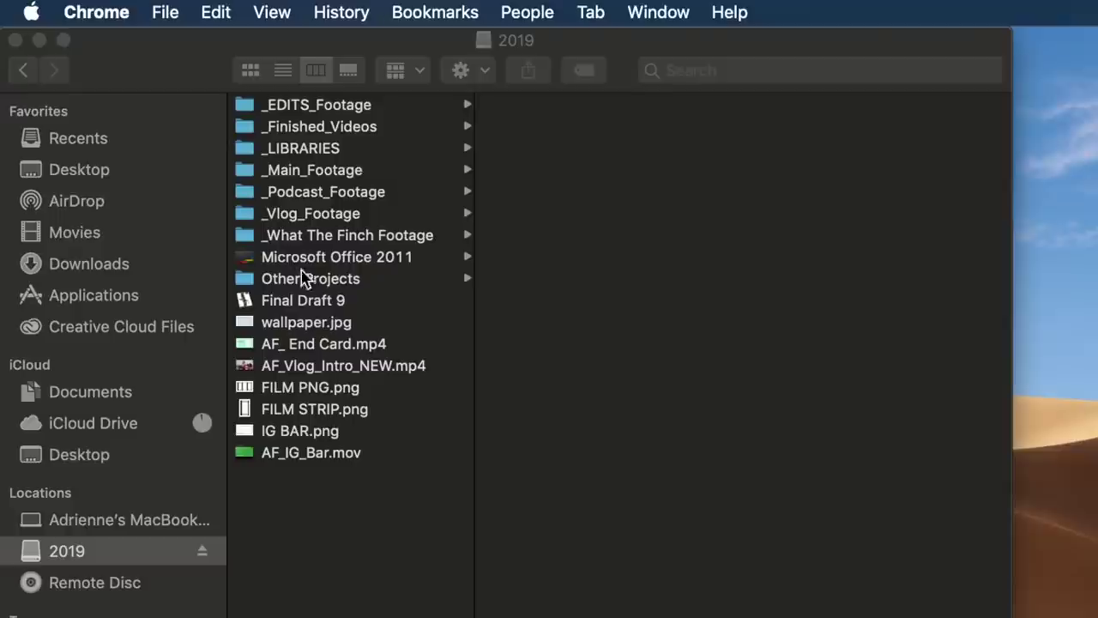
- Open _Main_Footage > 2019_Old_Footage, maximise the window and browse the episode folders
left_click(82, 549)
left_click(309, 170)
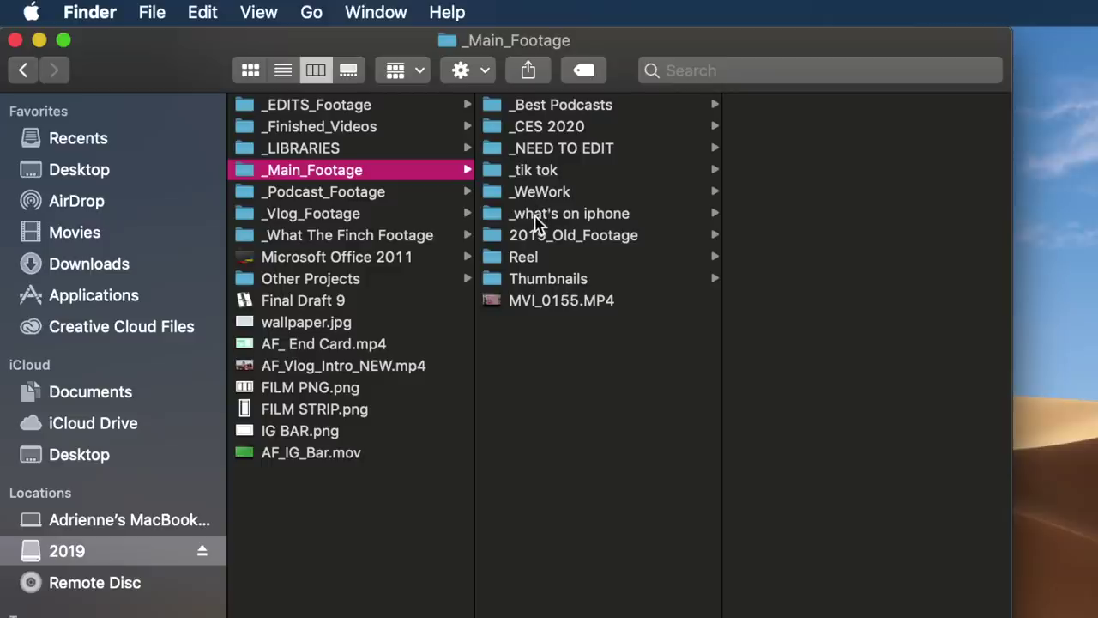
left_click(580, 243)
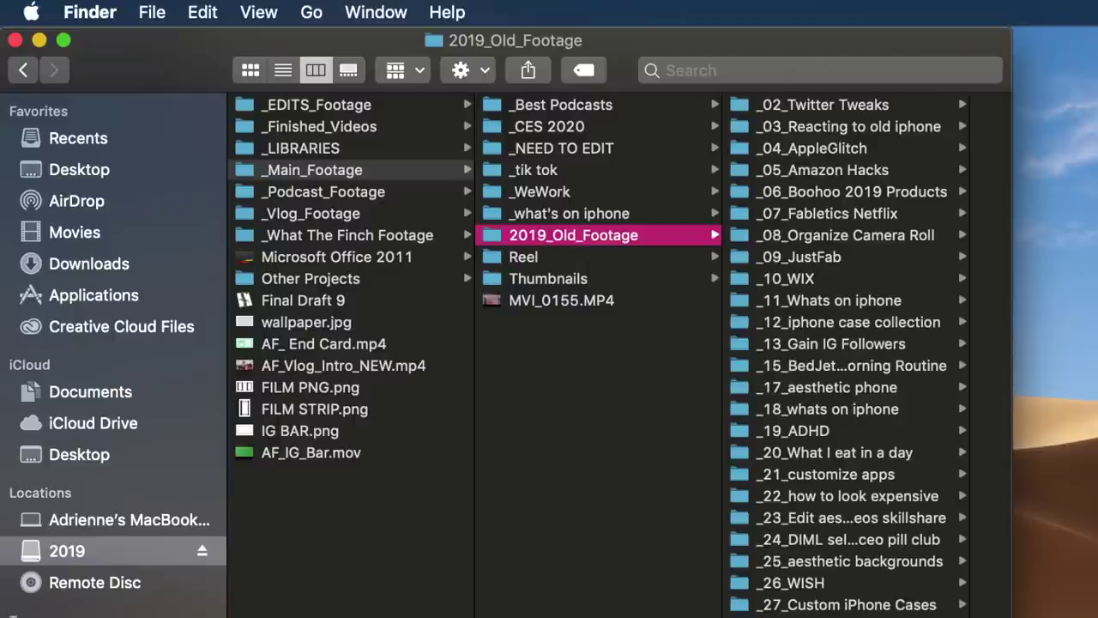
key("ctrl+alt+Return")
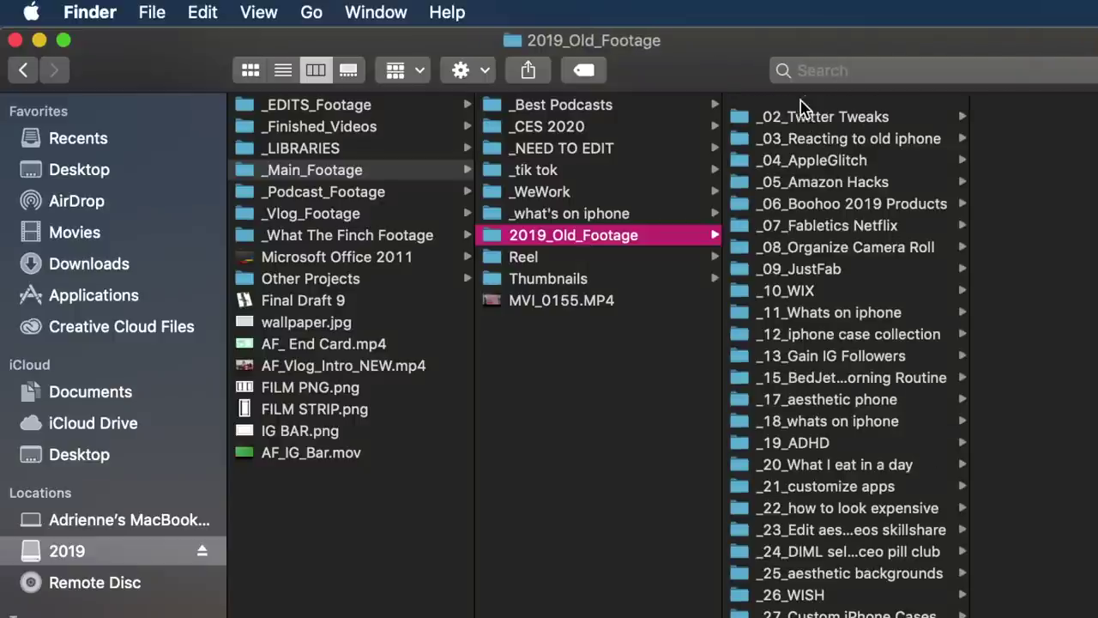
left_click(798, 106)
key("Down")
key("Down")
key("Down")
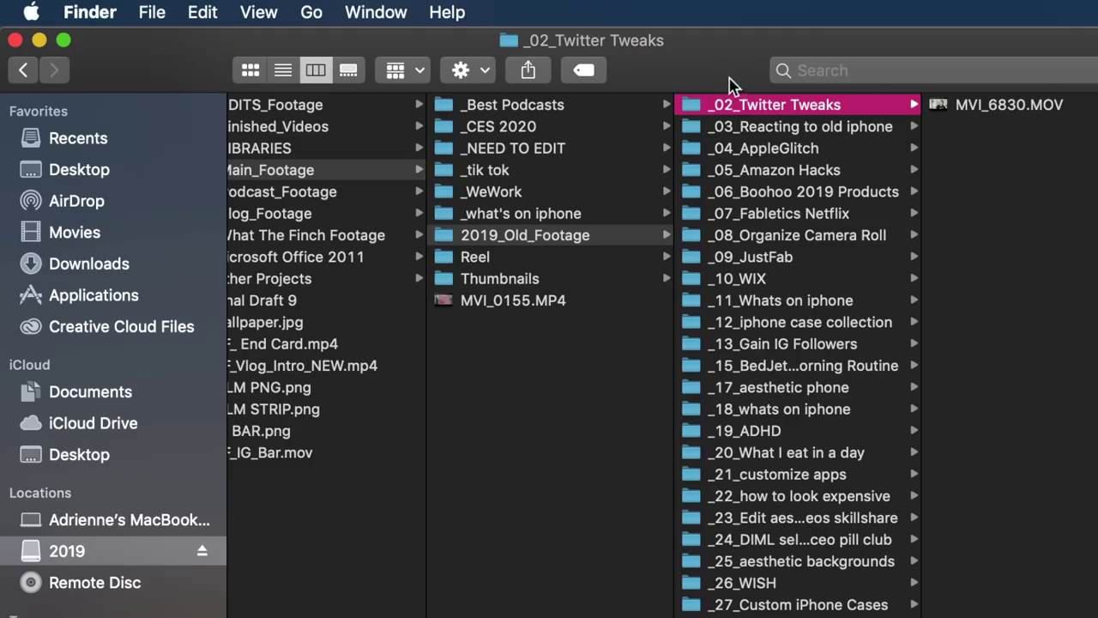
- Browse the _03 and _04 episode folders, then step through the Thumbnails images
left_click(755, 130)
left_click(754, 150)
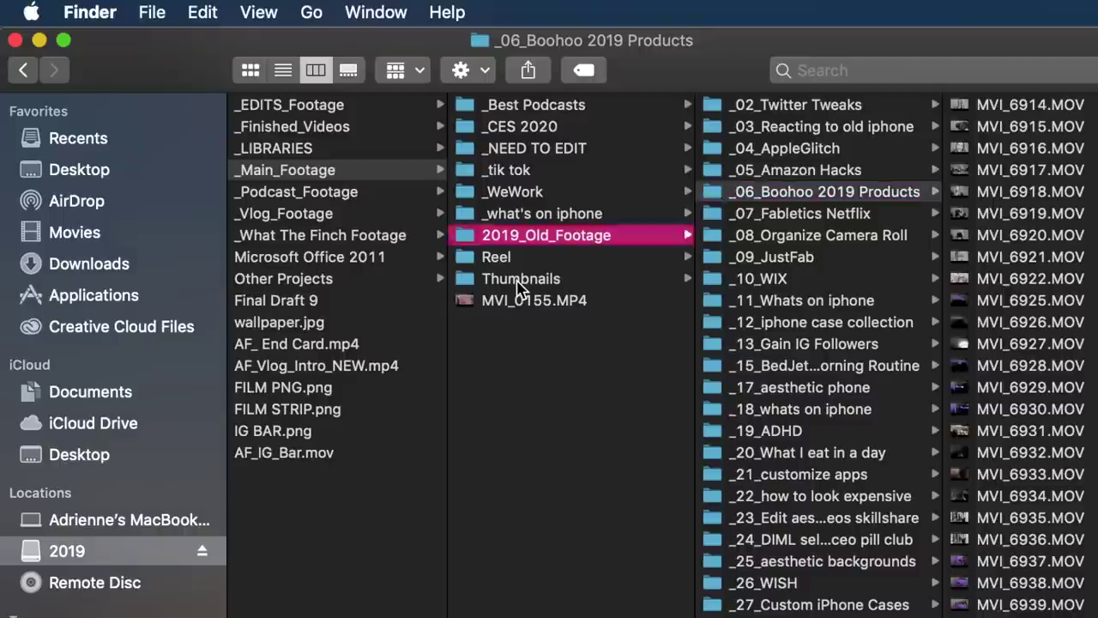
left_click(518, 280)
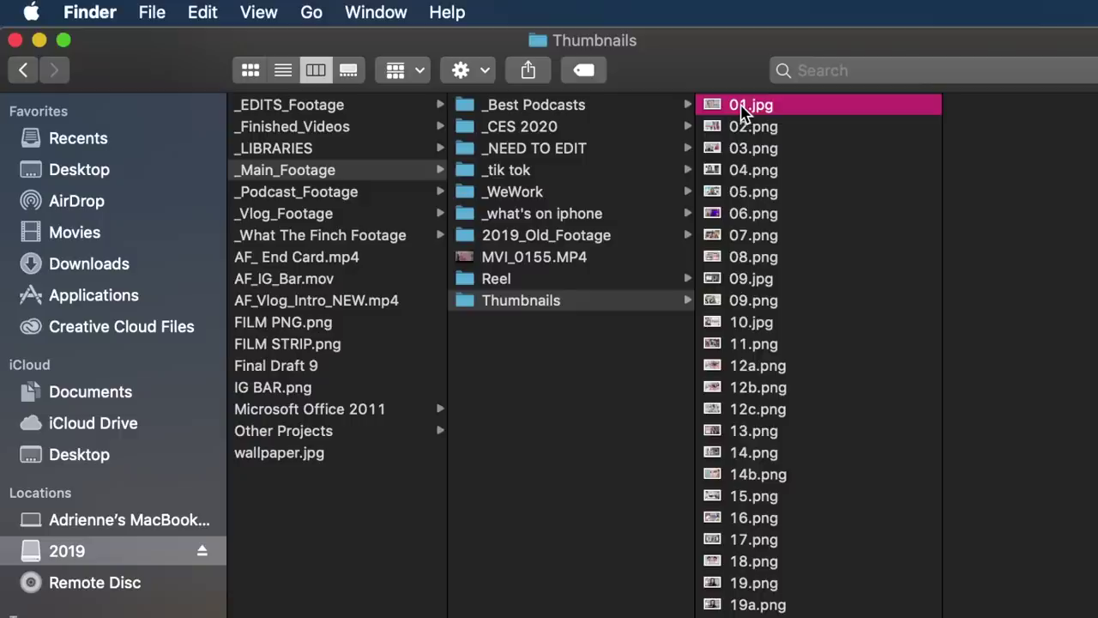
key("Down")
key("Down")
key("Down")
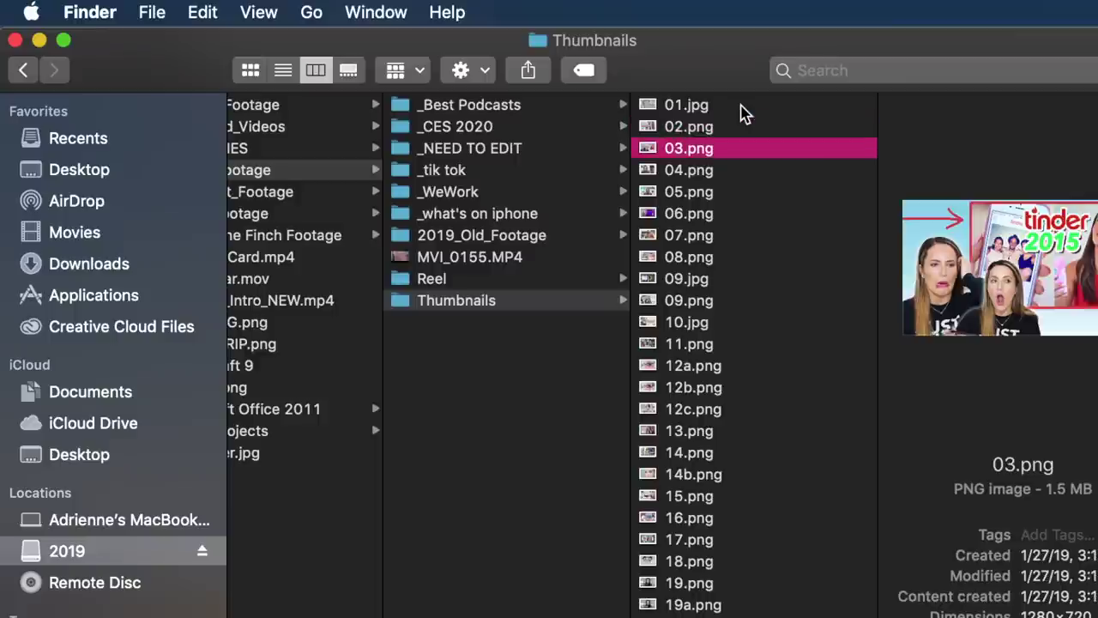
- Preview the remaining thumbnails, then step through the _Finished_Videos > _MAIN CHANNEL videos
key("Down")
key("Down")
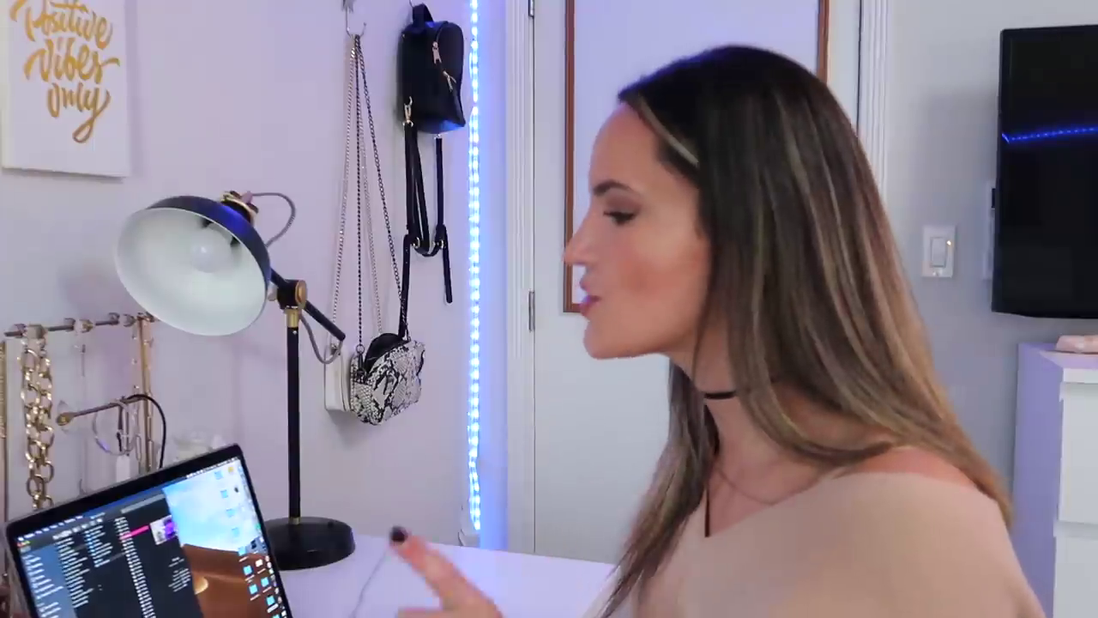
left_click(351, 135)
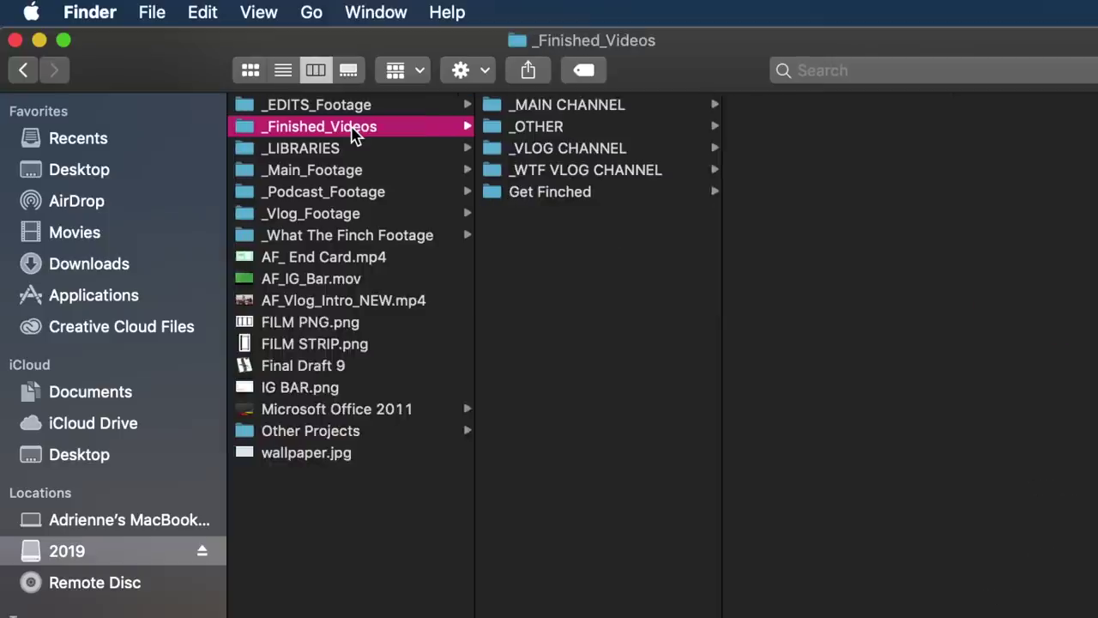
left_click(580, 110)
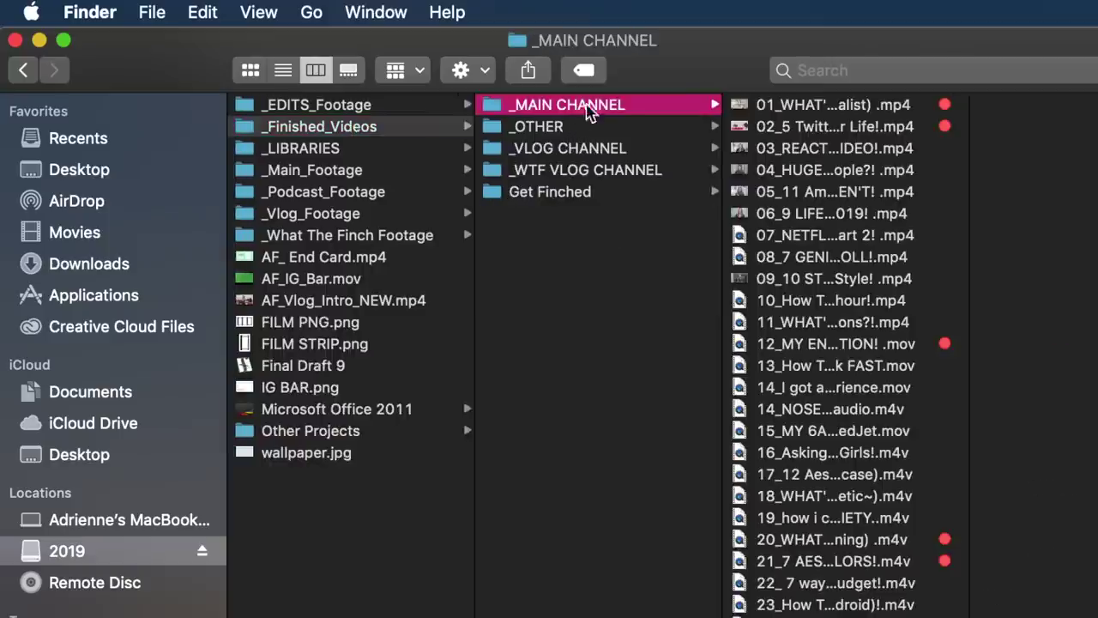
left_click(797, 106)
key("Down")
key("Down")
key("Down")
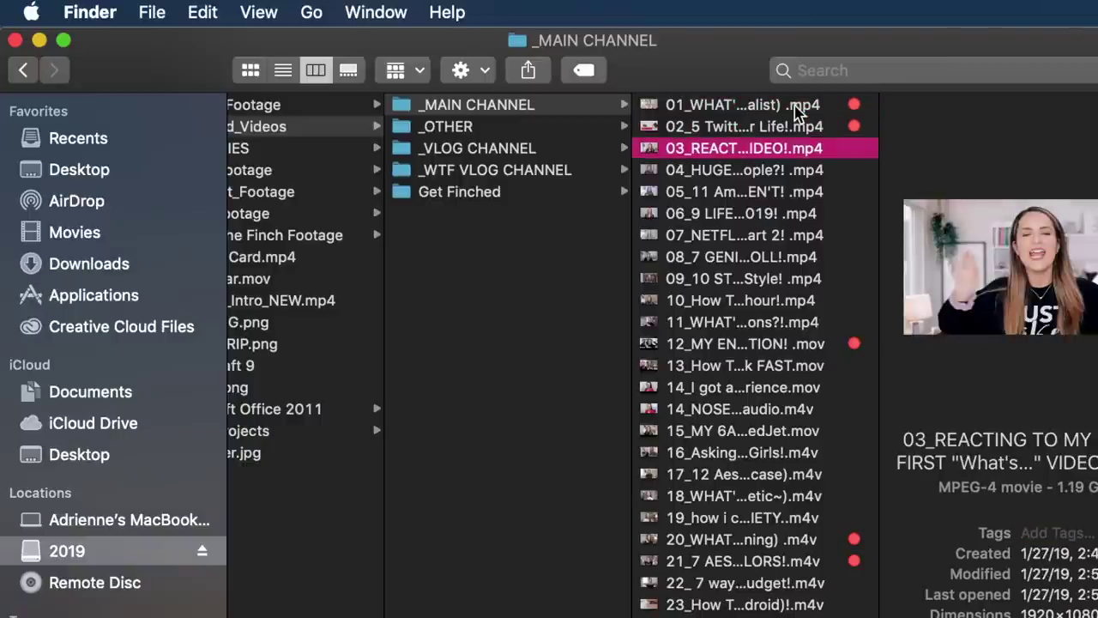
key("Down")
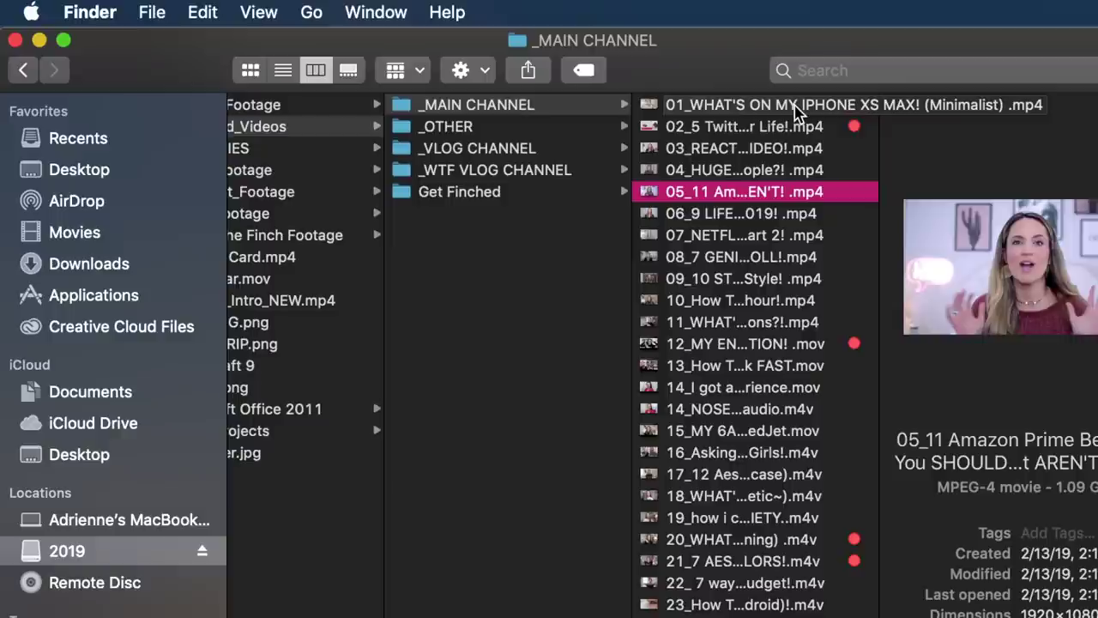
- Revisit 2019_Old_Footage and Thumbnails, then list the _MAIN CHANNEL videos again
scroll(601, 257, "left", 1)
left_click(265, 171)
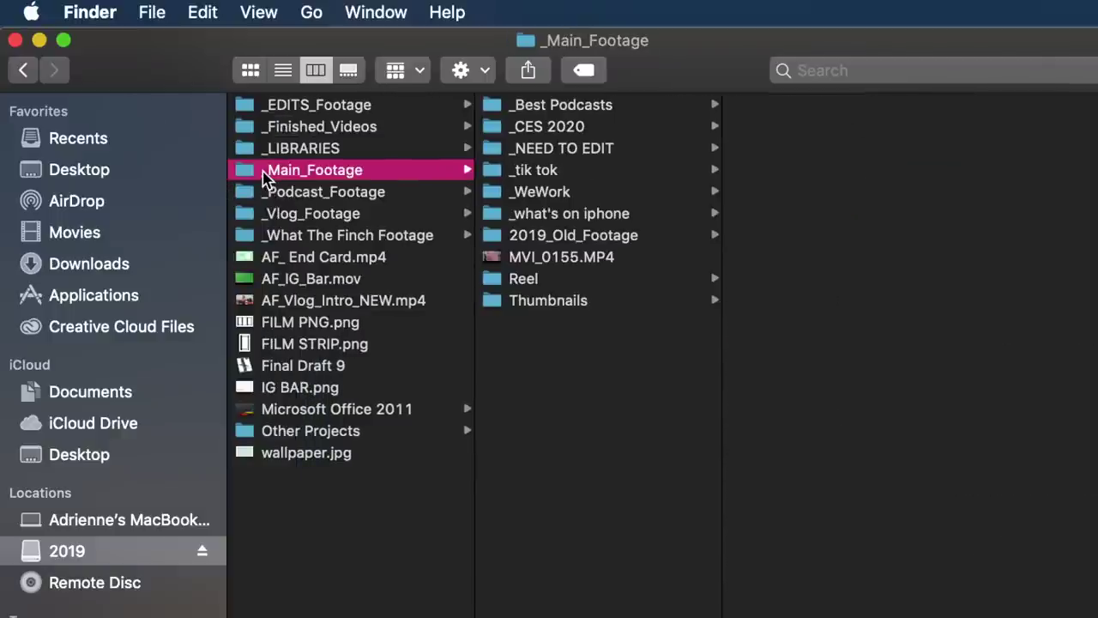
left_click(521, 239)
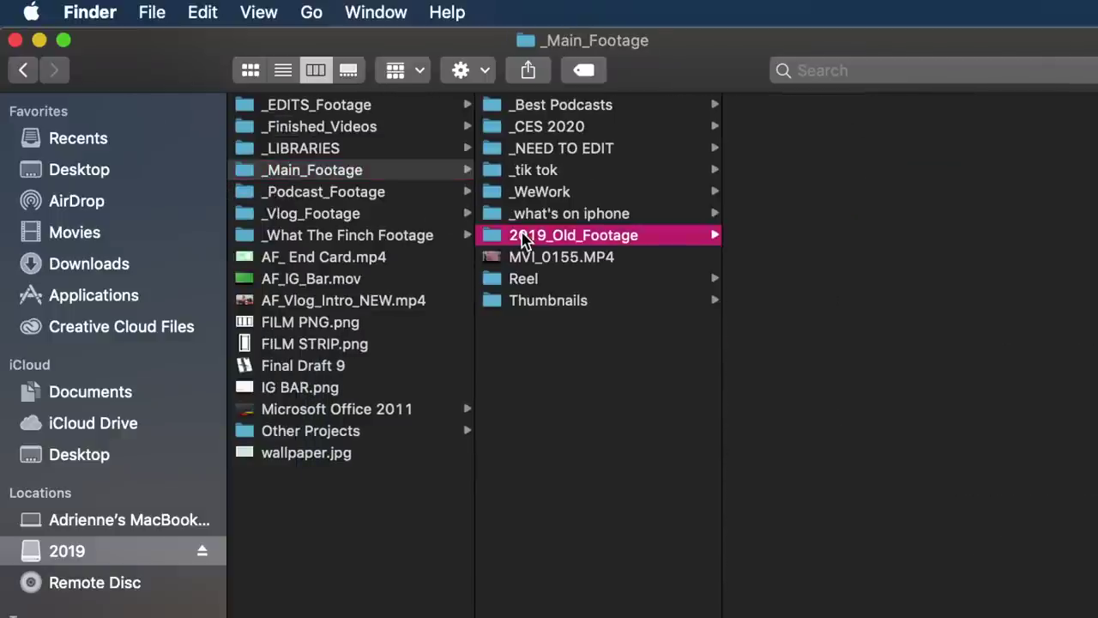
left_click(549, 301)
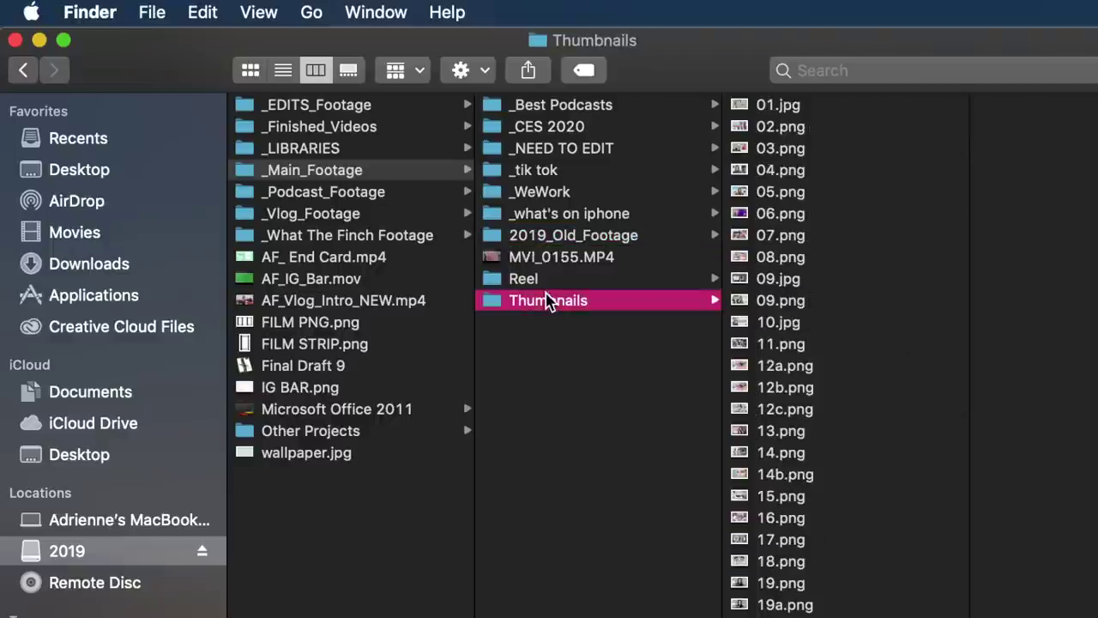
left_click(379, 131)
left_click(566, 104)
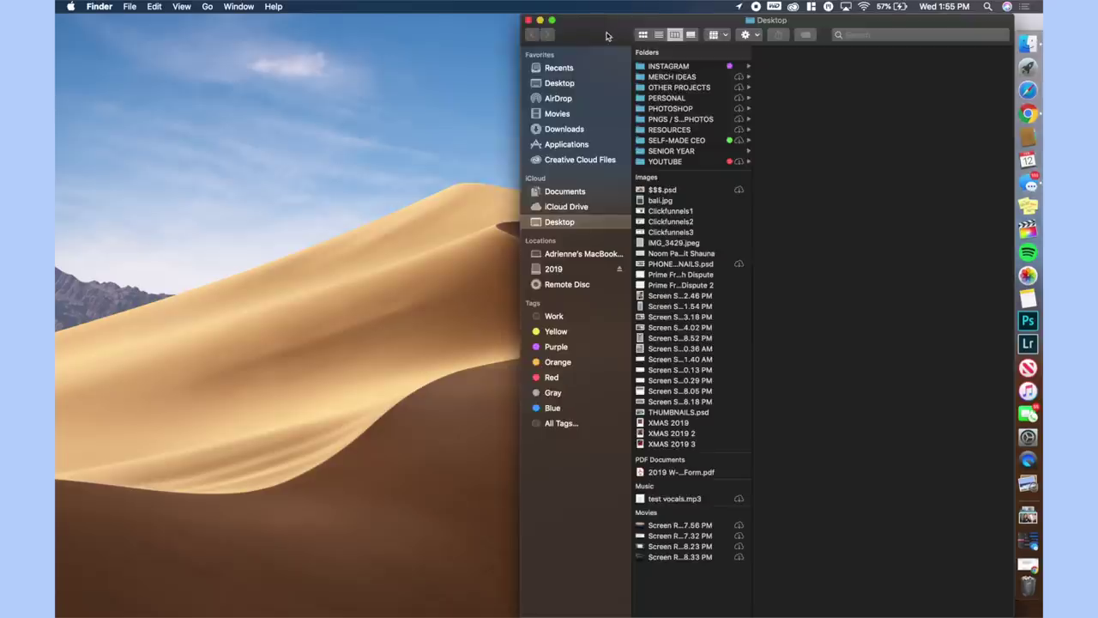
- Move the Finder window aside to reveal Desktop icons, preview $$$.psd and open the Trash
left_click_drag(609, 33, 138, 27)
left_click(192, 190)
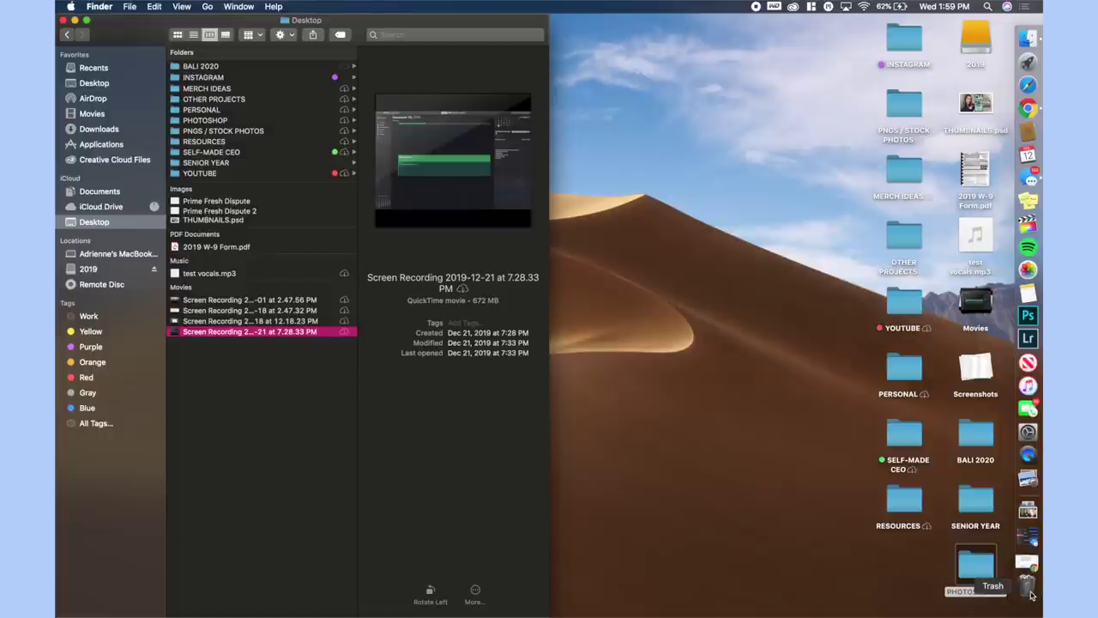
left_click(1030, 590)
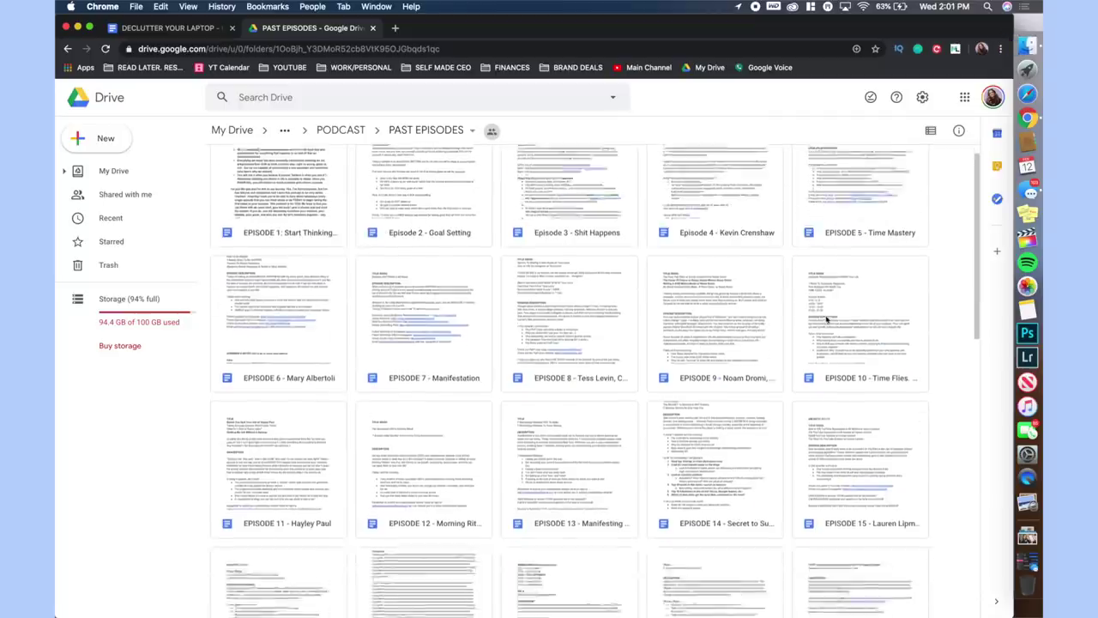
- Move EPISODE 39 from PODCAST into the PAST EPISODES folder, then open PAST EPISODES to check it
scroll(826, 320, "down", 10)
left_click(343, 131)
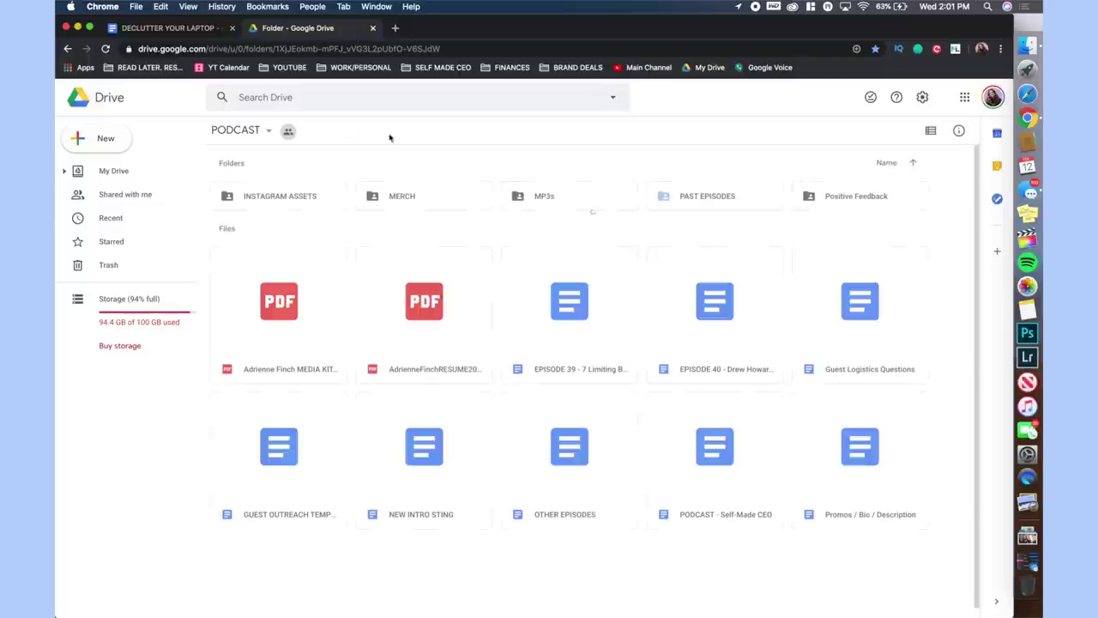
left_click(557, 306)
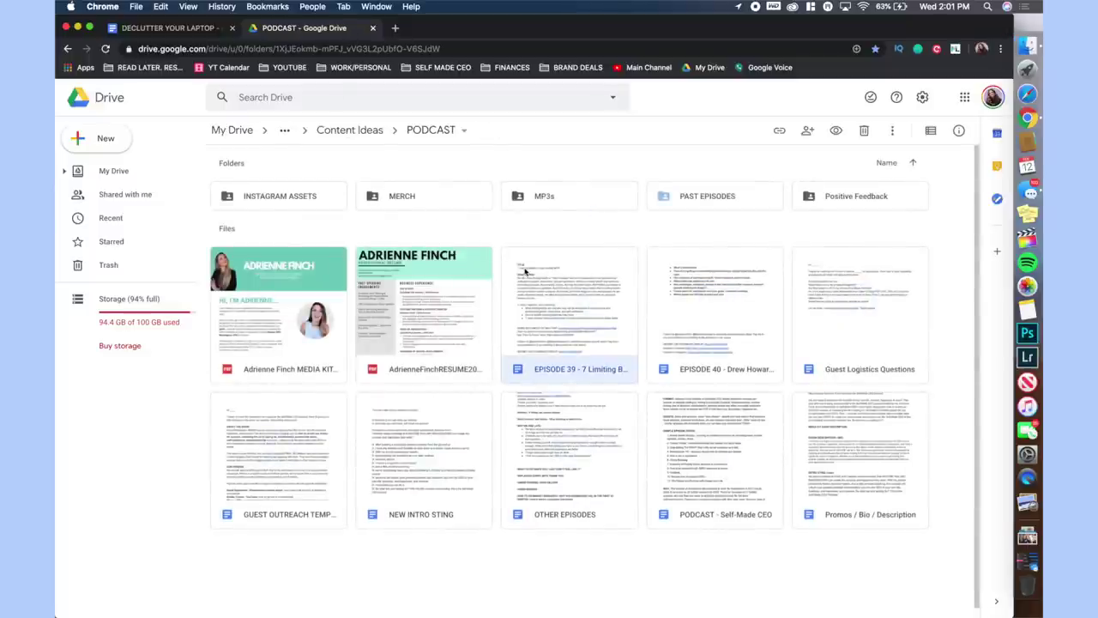
left_click_drag(547, 306, 693, 199)
left_click(674, 383)
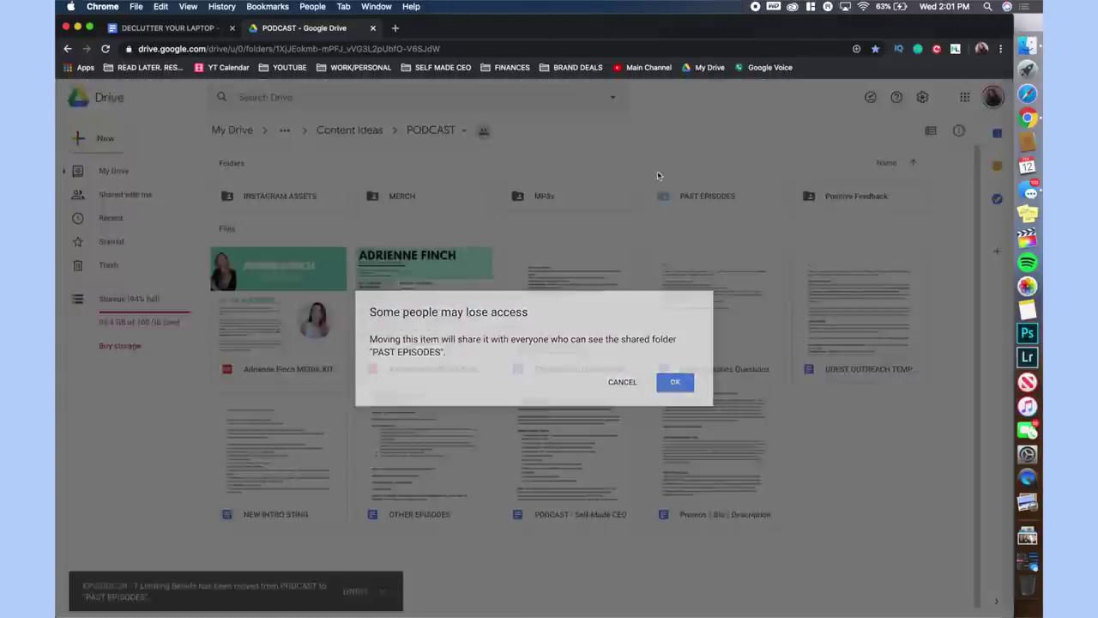
double_click(695, 198)
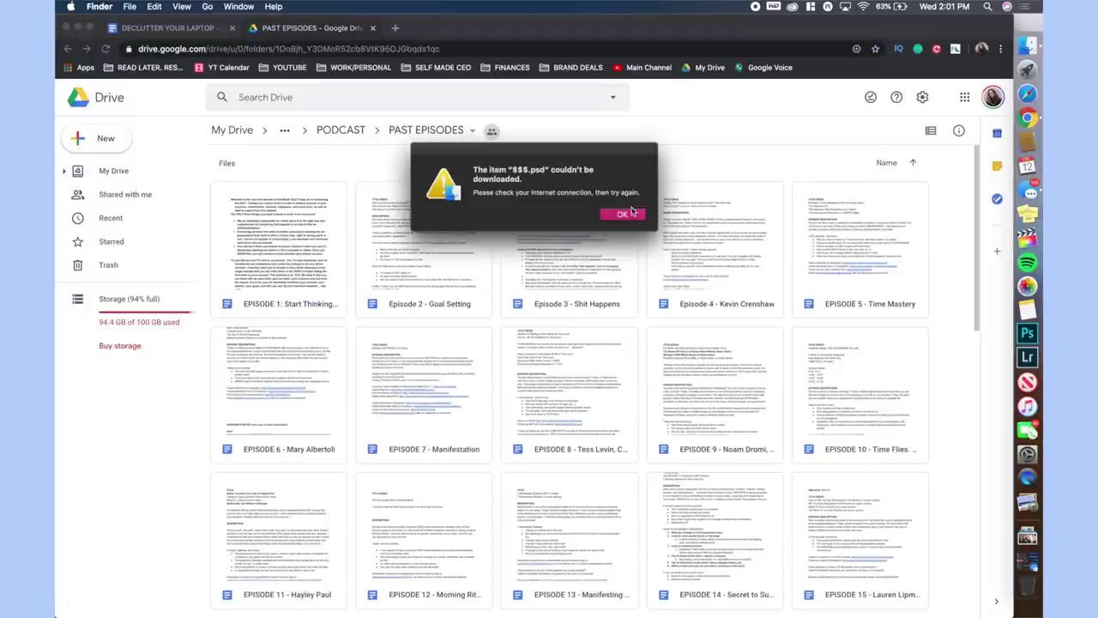
left_click(626, 215)
scroll(715, 258, "down", 10)
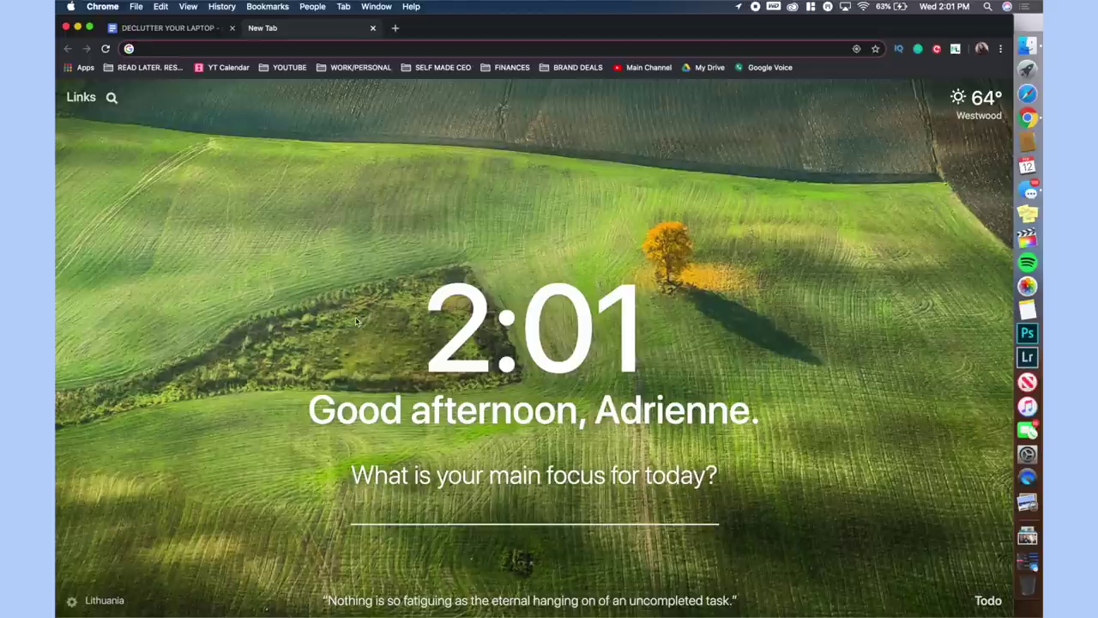
- Set today's Momentum focus to 'filming this video!'
left_click(393, 519)
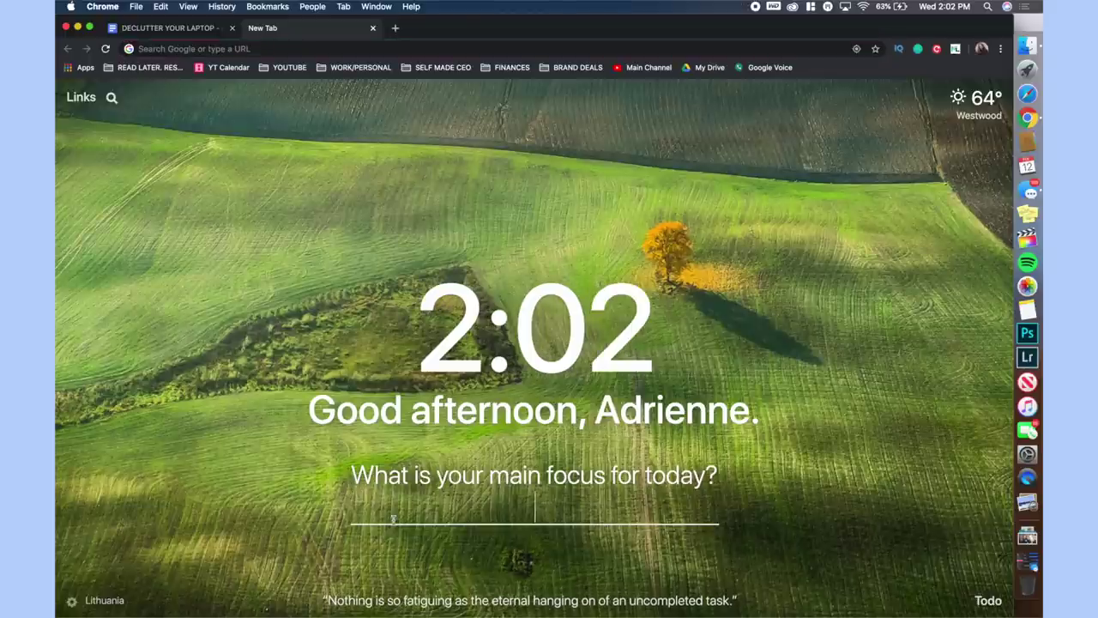
type("filming this video!")
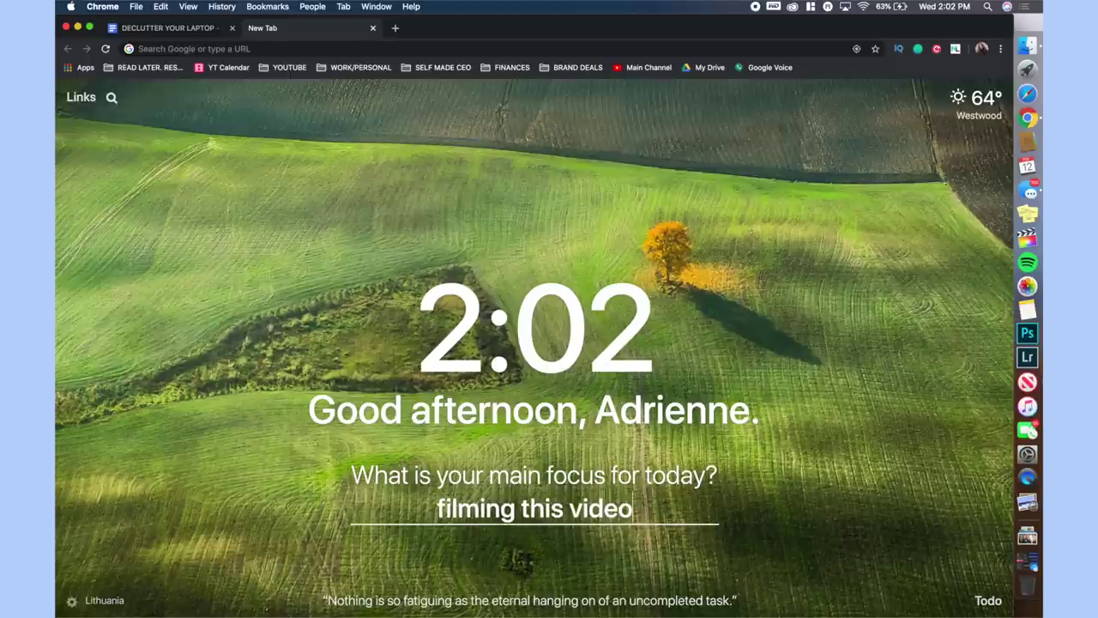
key("Return")
- Check off the open to-dos and add 'film video' and 'edit video' tasks
left_click(989, 602)
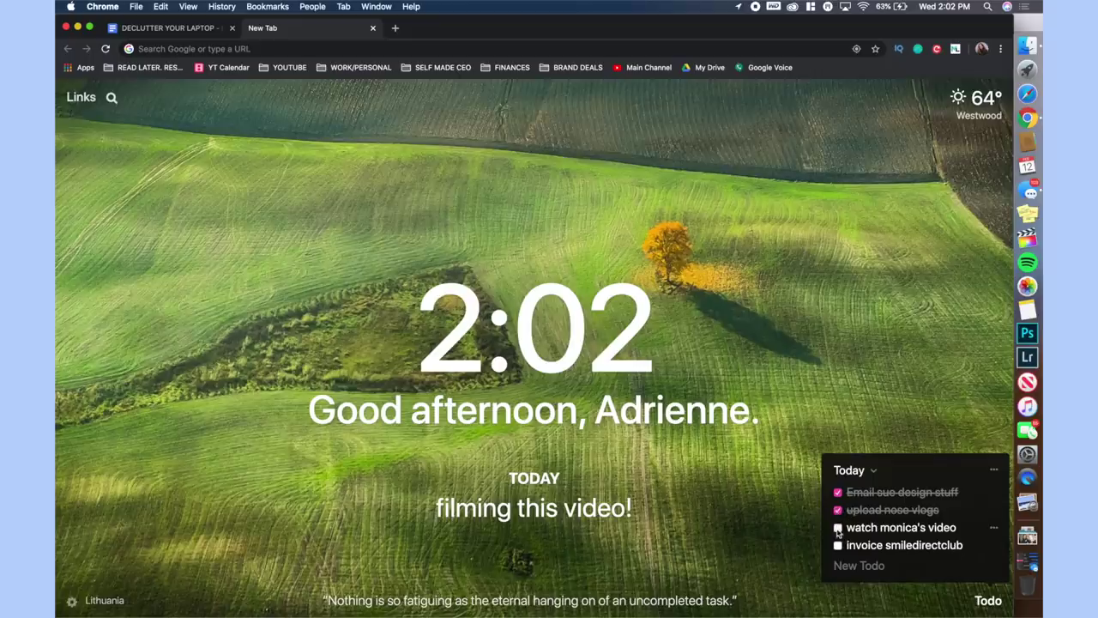
left_click(838, 528)
left_click(838, 546)
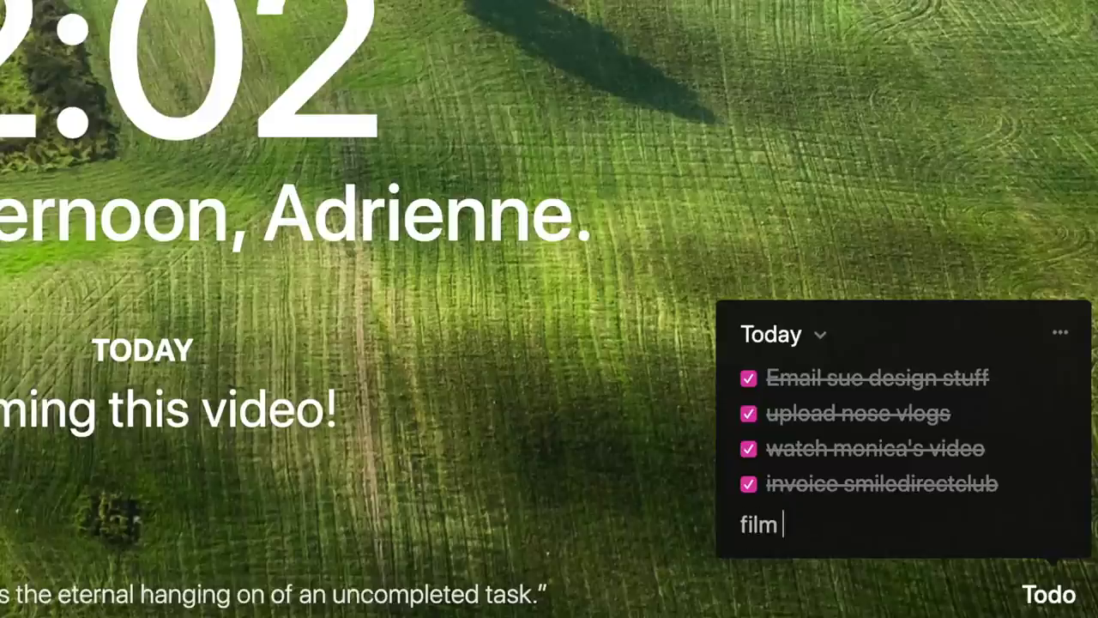
key("Return")
type("edit video")
key("Return")
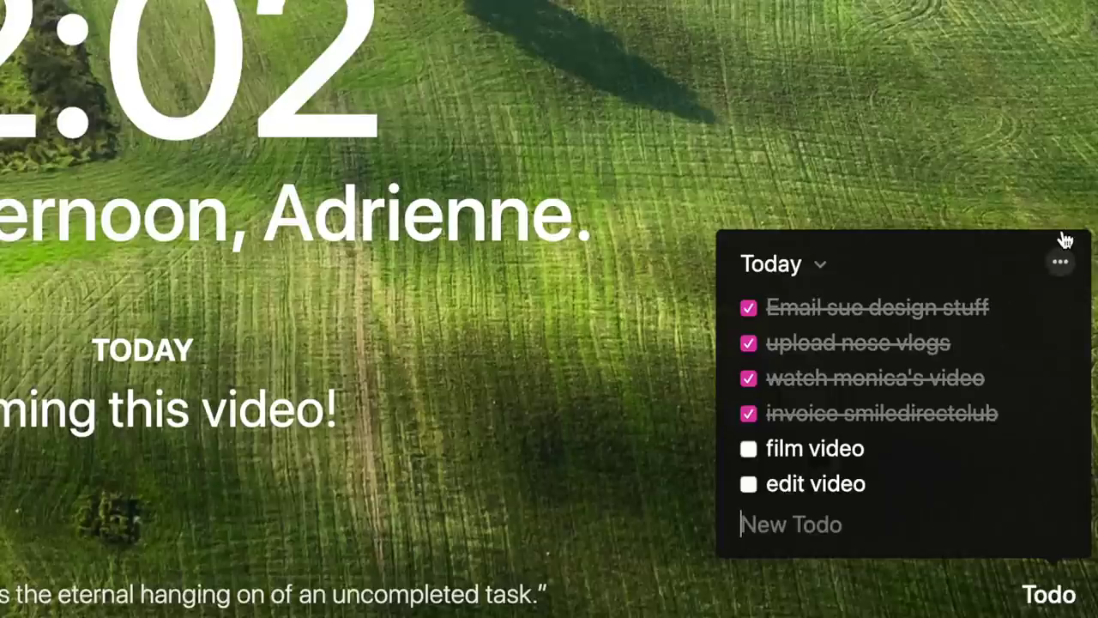